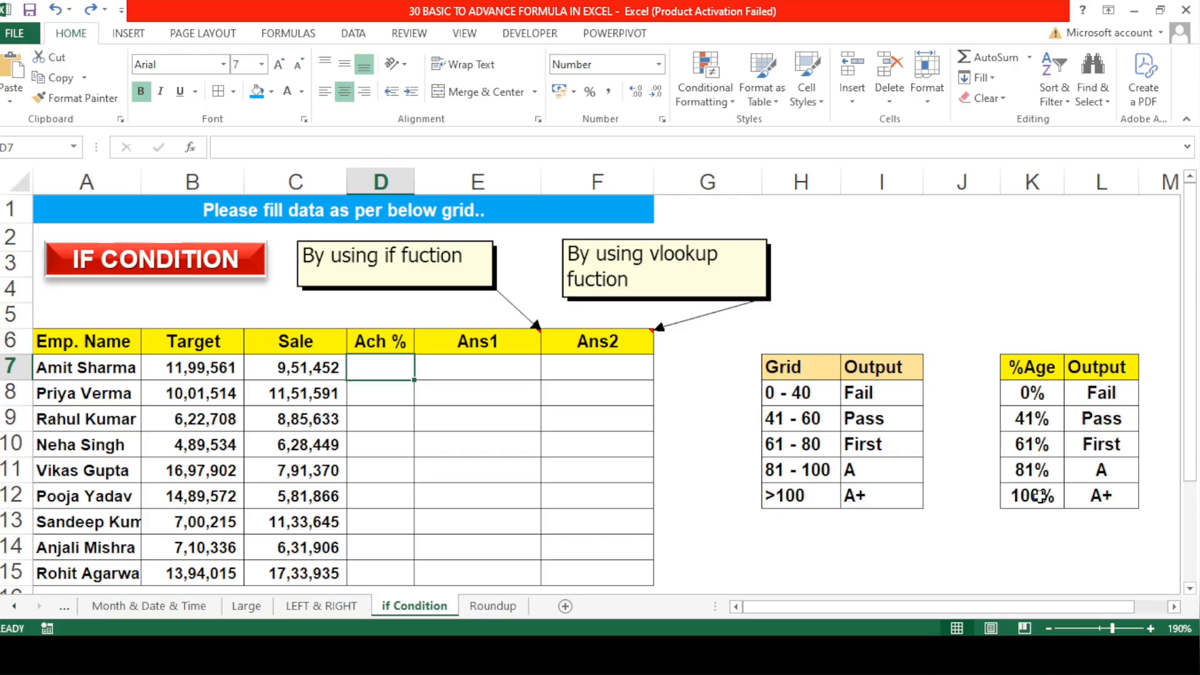
Review the Emp. Name, Target and Sale columns of the employee table.
key(Left)
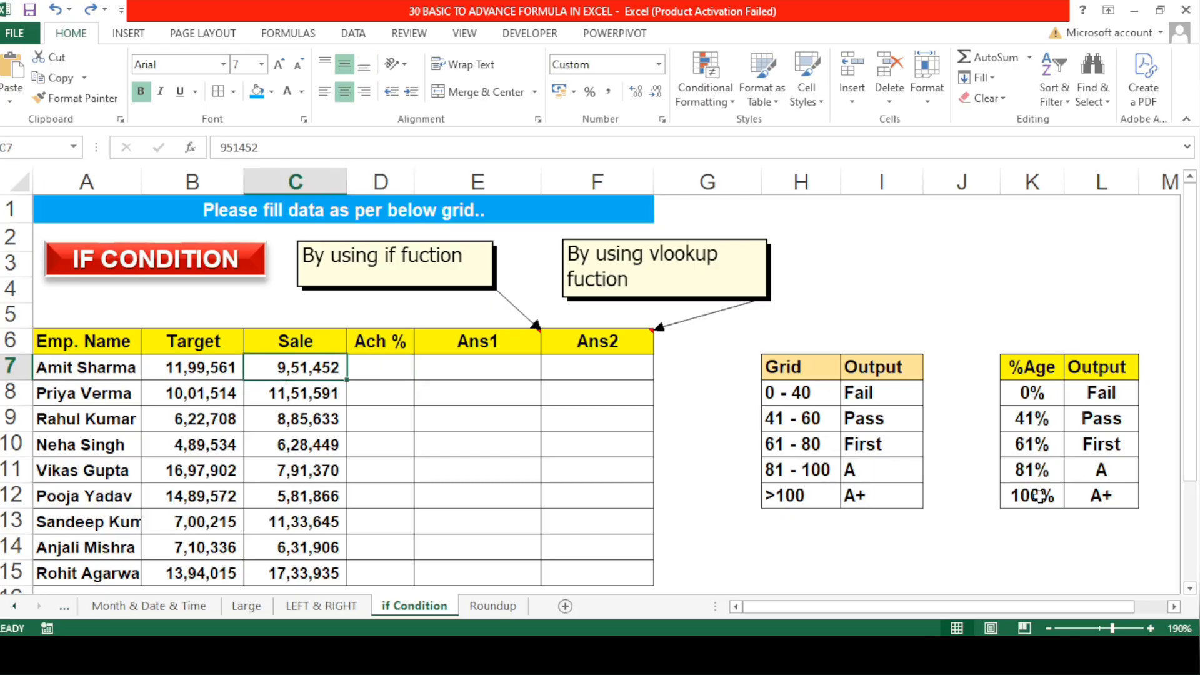
key(Up)
key(Left)
key(Left)
key(ctrl+shift+Down)
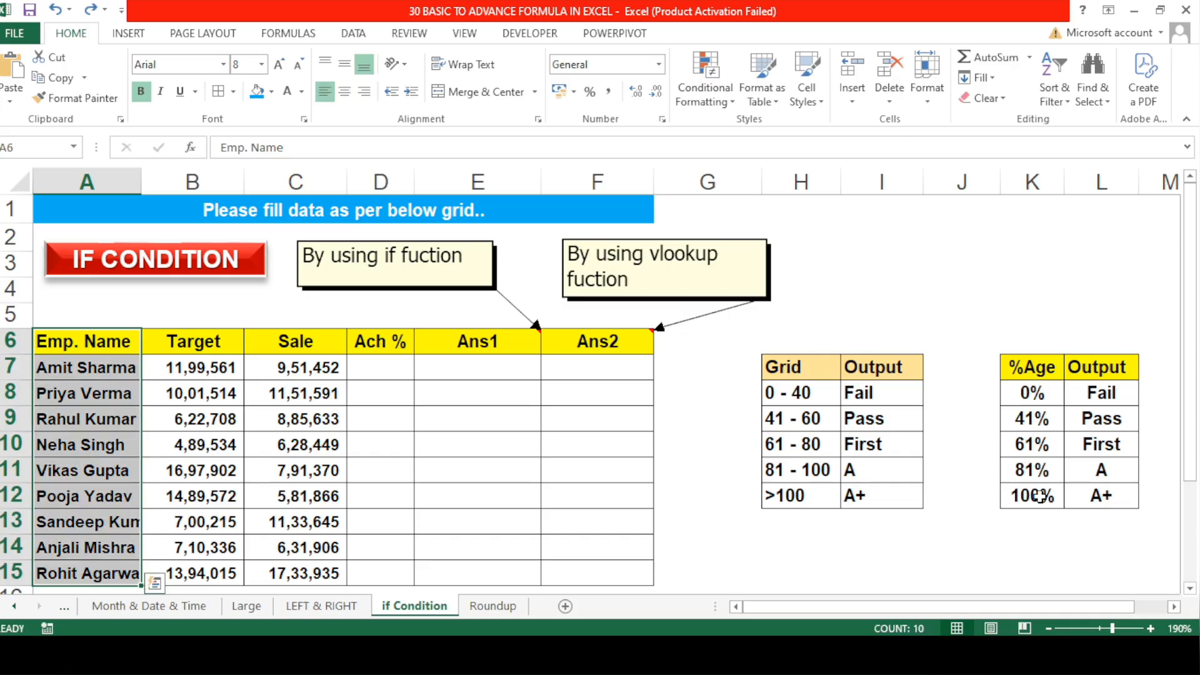
key(Right)
key(ctrl+shift+Down)
key(Right)
key(ctrl+shift+Down)
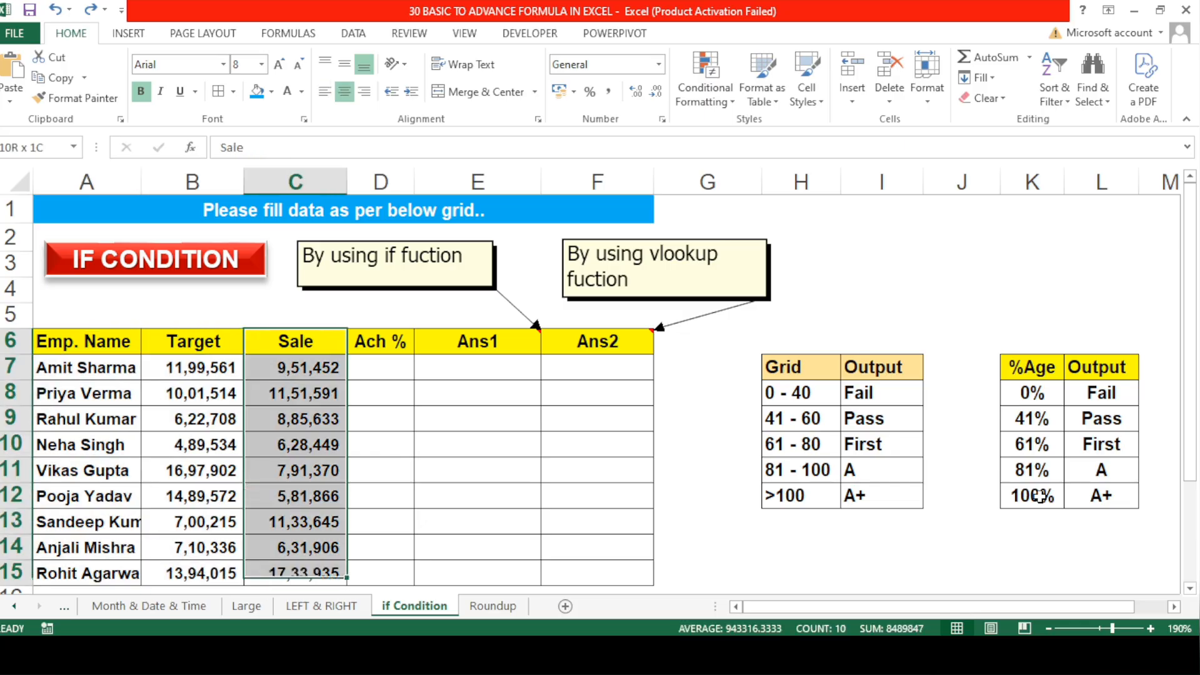
Calculate the first employee's Ach % in D7 with the formula =C7/B7 and format it as a percentage.
key(Right)
key(Down)
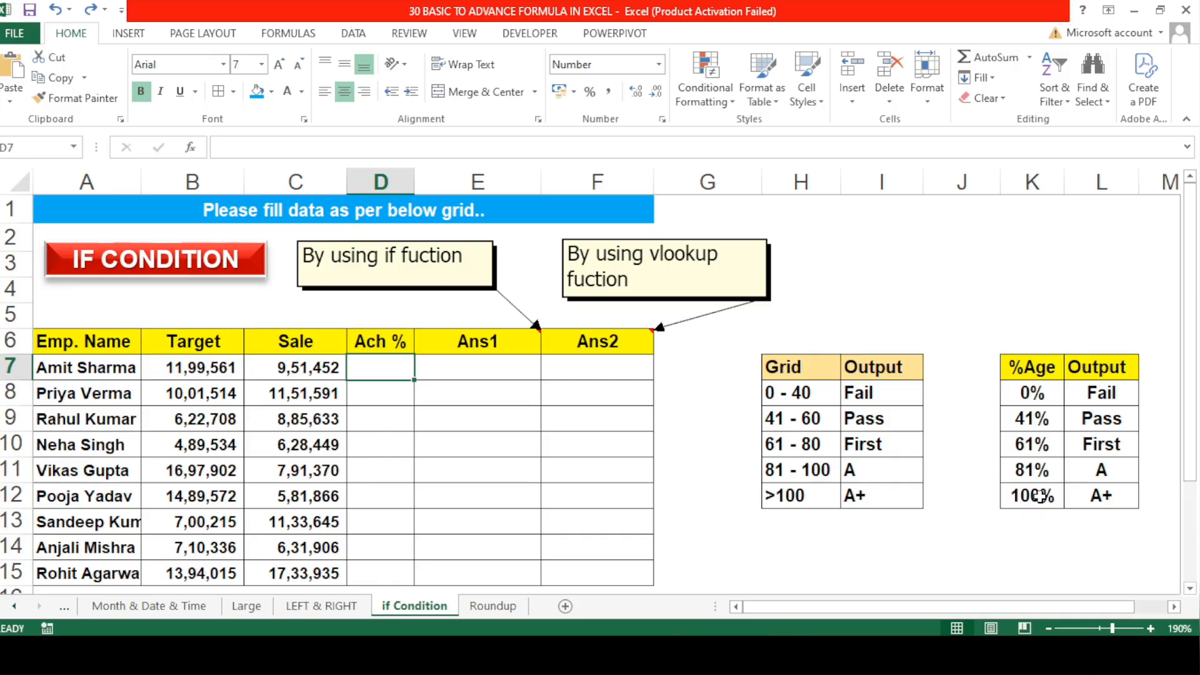
text(=)
key(Left)
text(/)
key(Left)
key(Left)
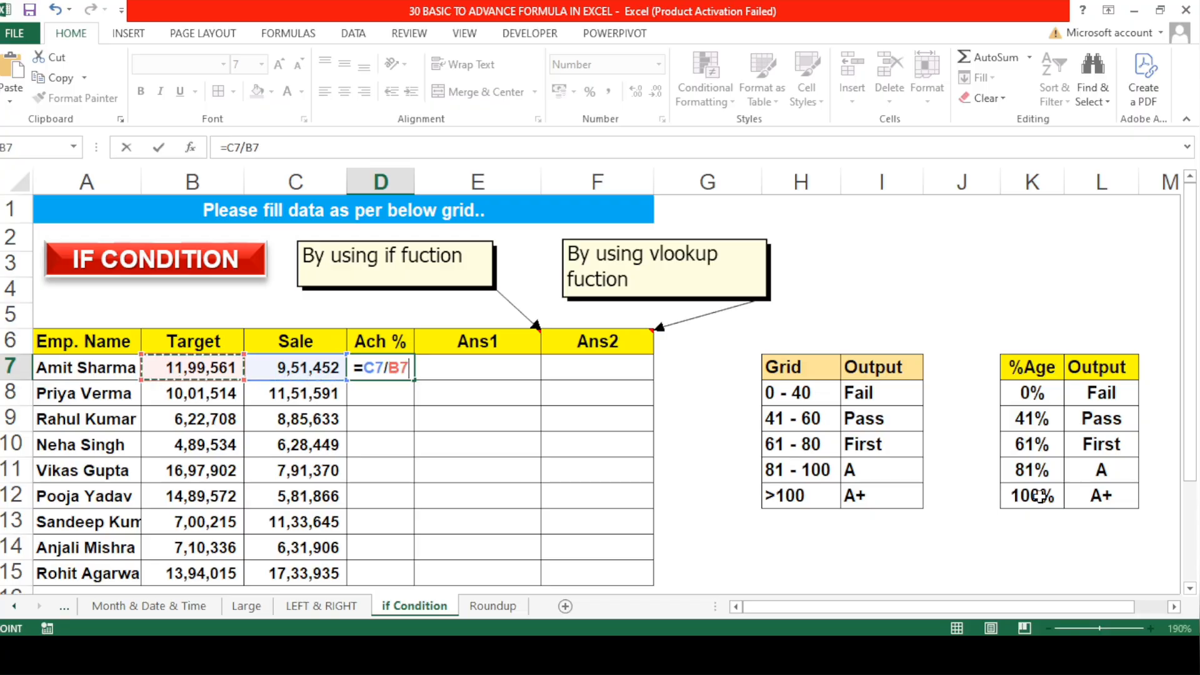
key(ctrl+Return)
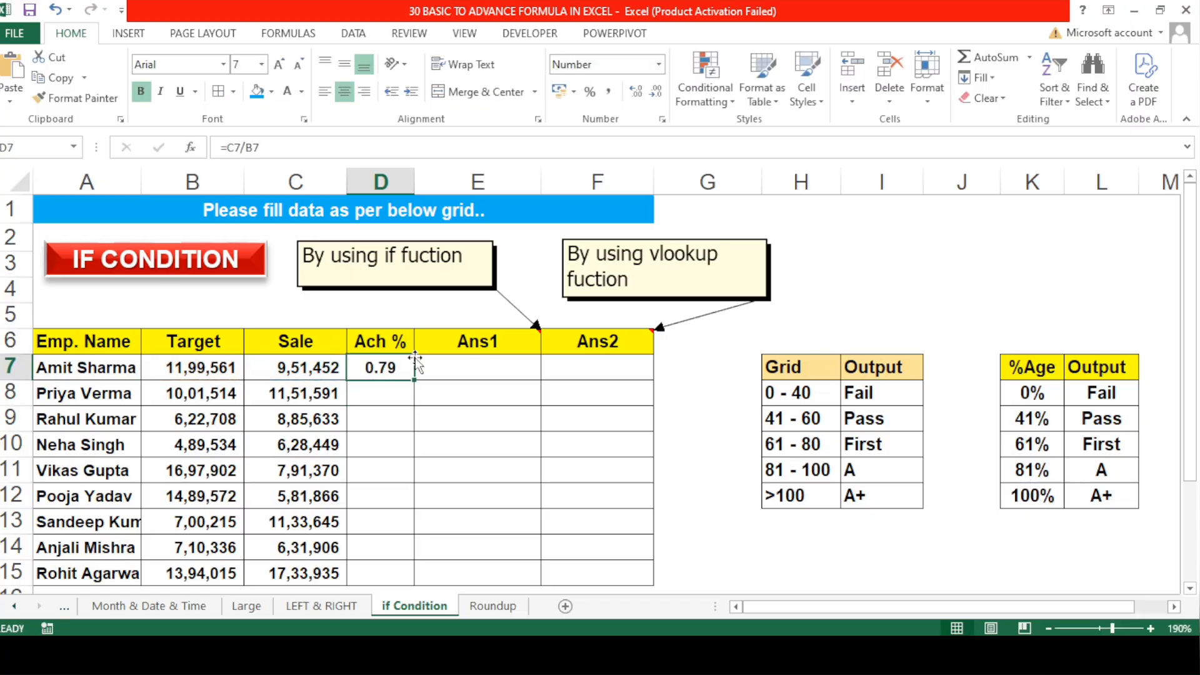
click(589, 91)
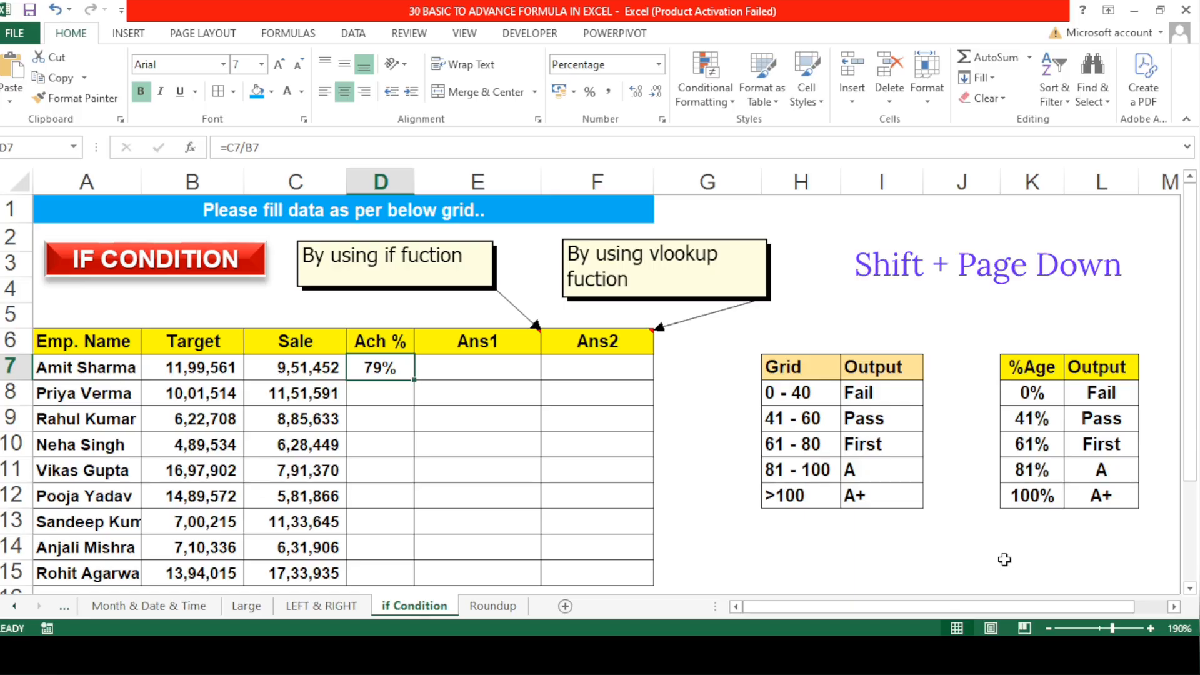
Fill the Ach % formula from D7 down through D15.
key(shift+Down)
key(shift+Down)
key(shift+Down)
key(shift+Down)
key(shift+Down)
key(shift+Down)
key(shift+Down)
key(shift+Down)
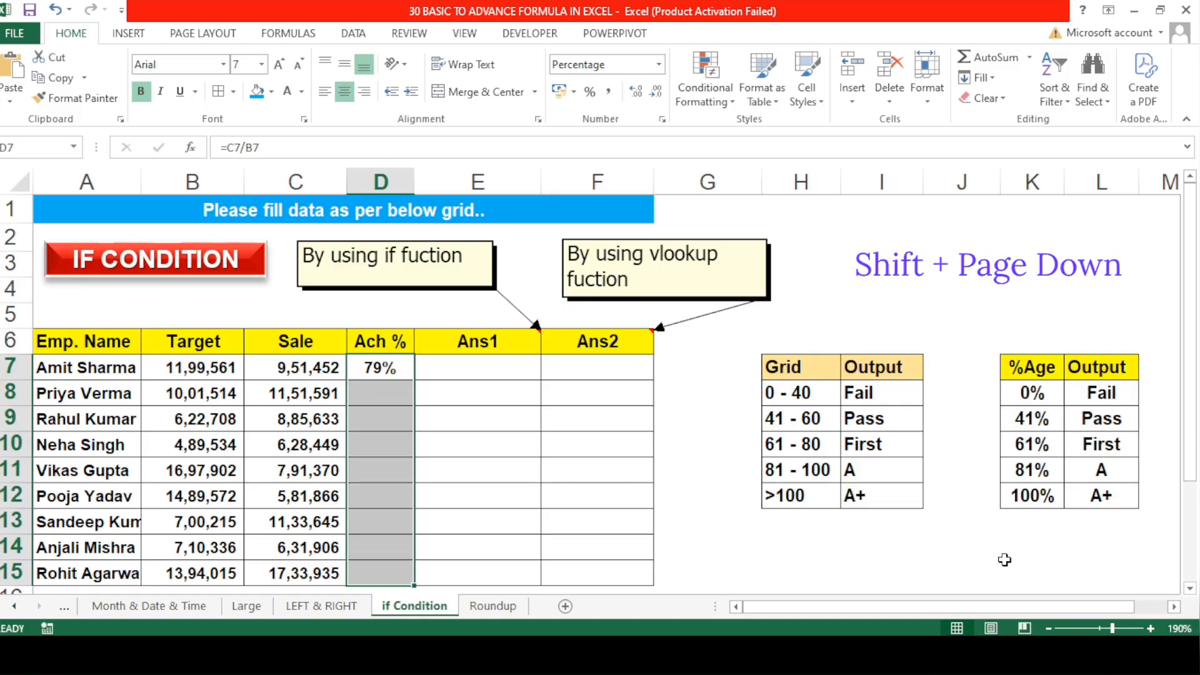
key(ctrl+d)
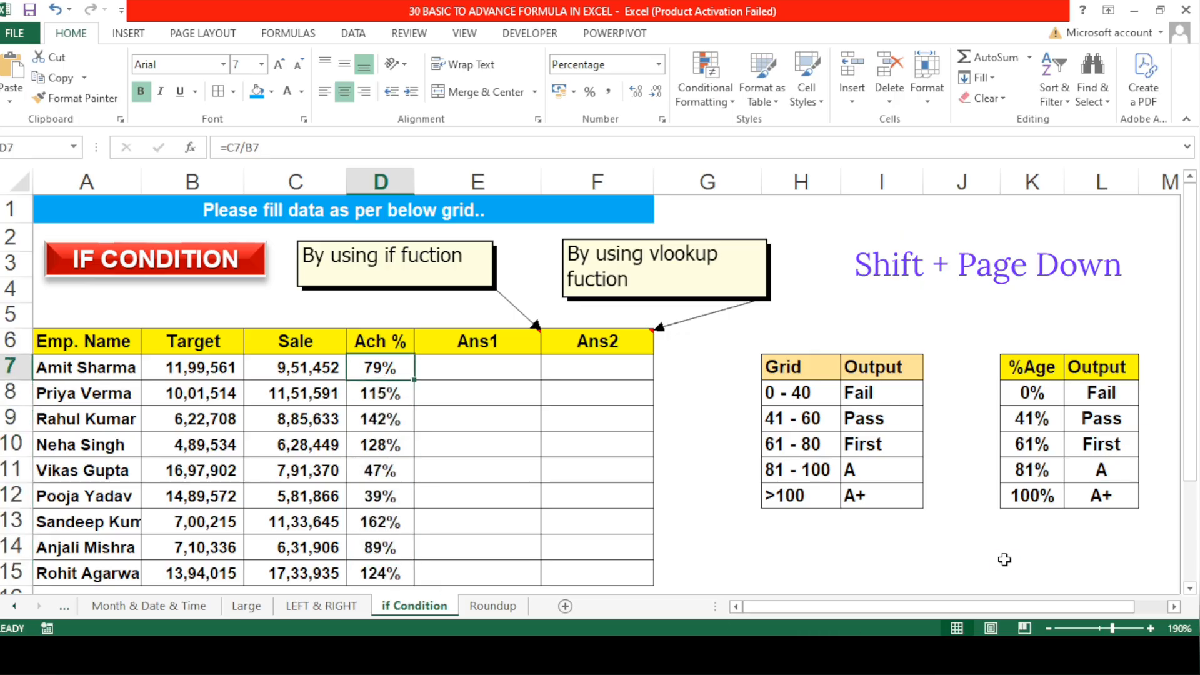
Examine the %Age and Output lookup table in K8:L12 to see which grade belongs to each percentage threshold.
key(Right)
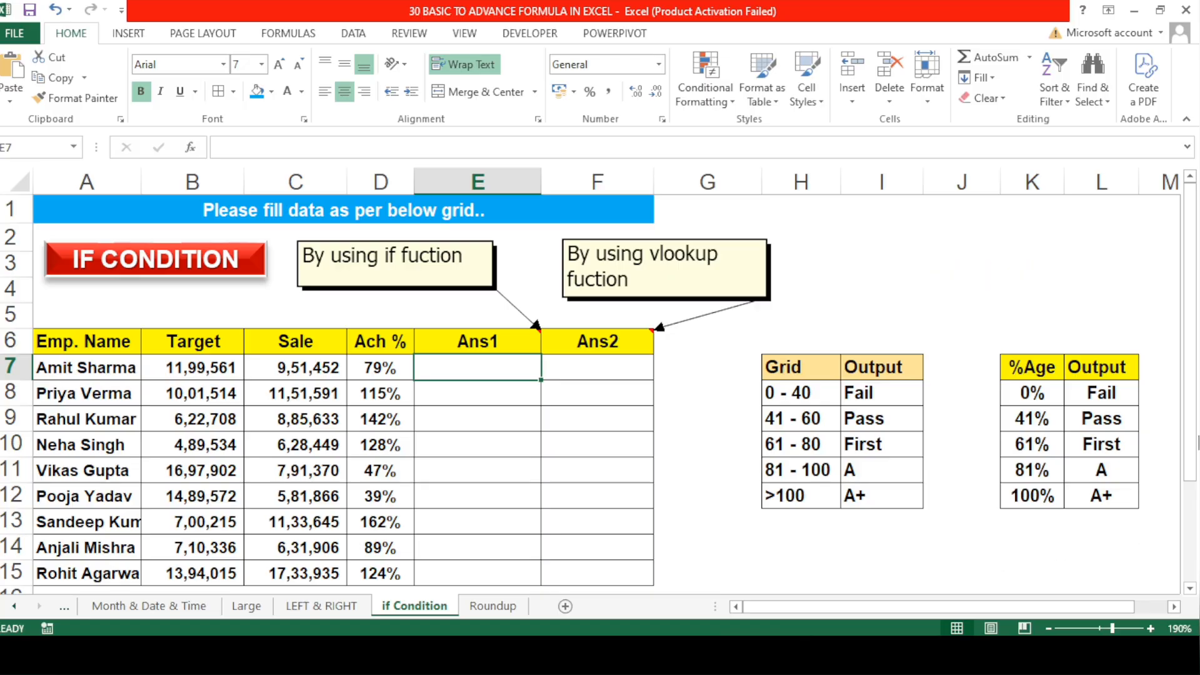
drag(1099, 388, 1094, 496)
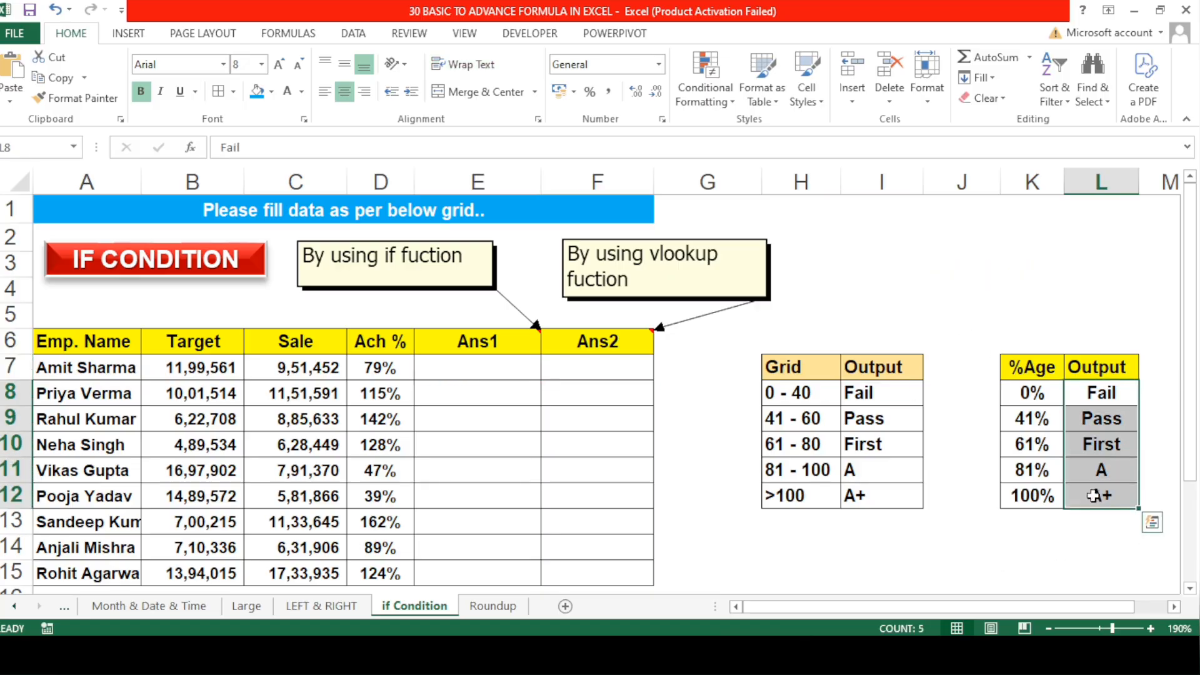
click(1035, 499)
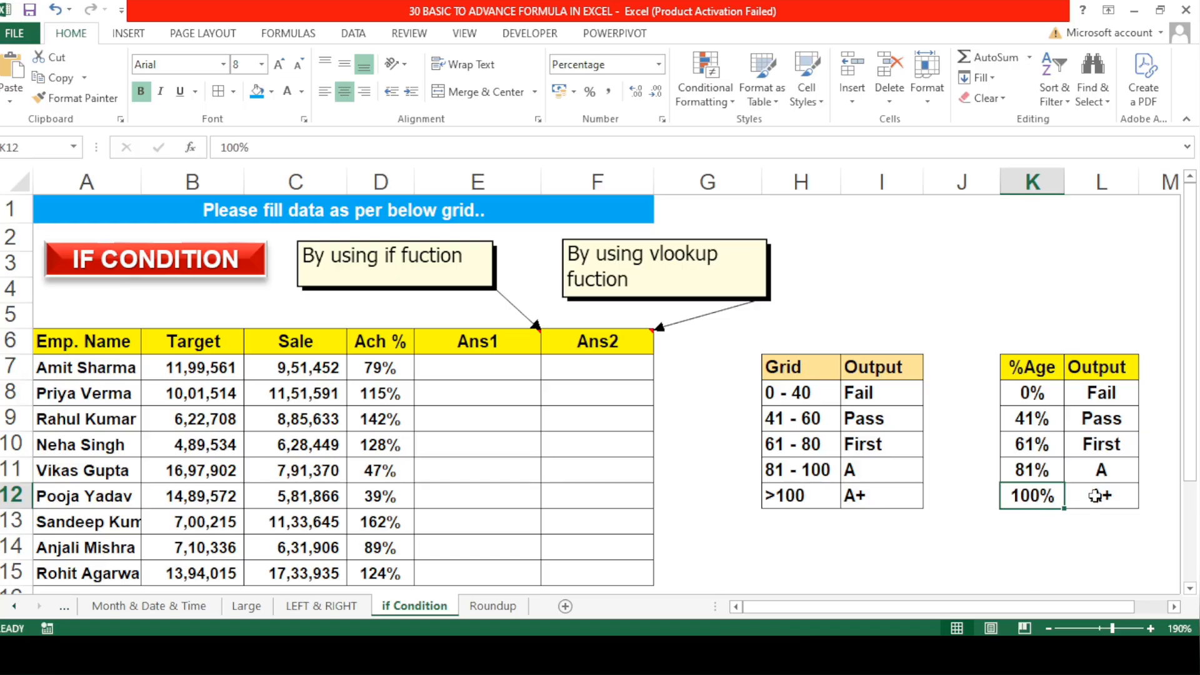
click(1099, 496)
click(1030, 469)
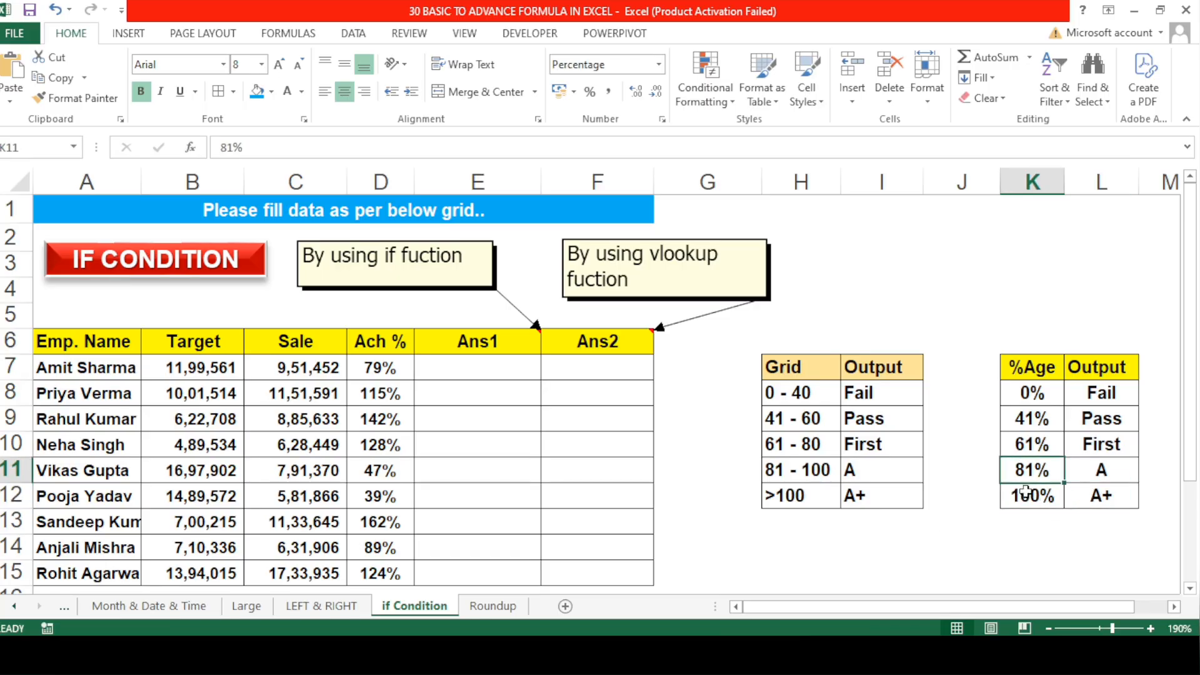
click(1097, 469)
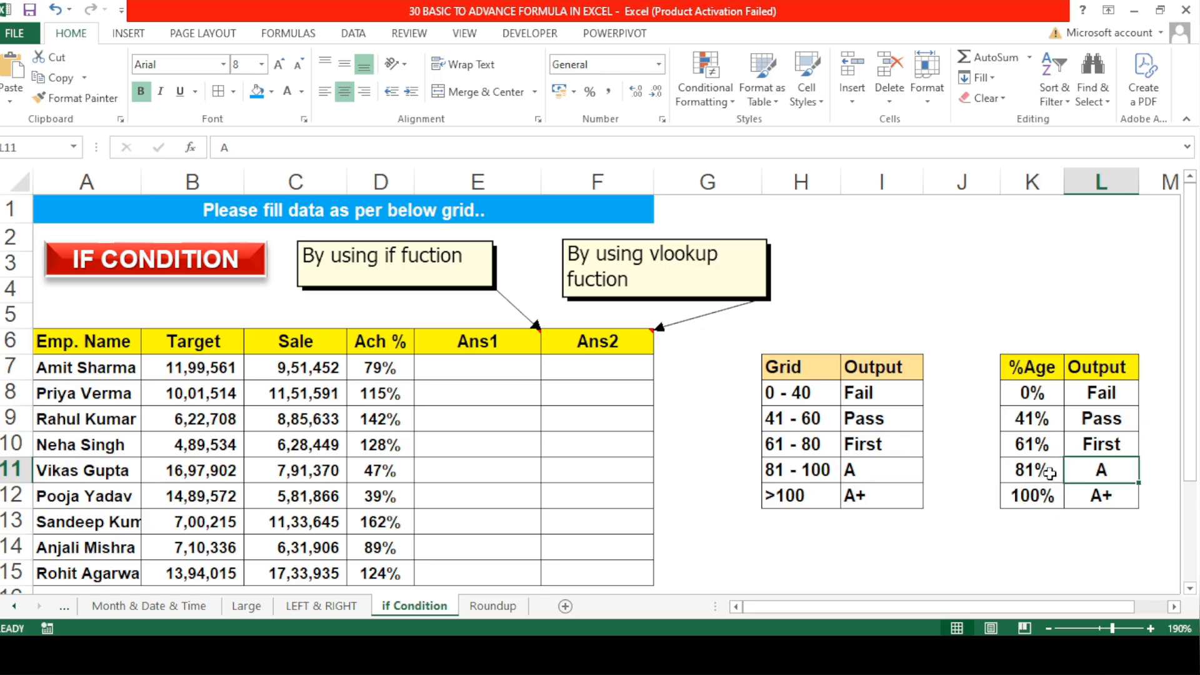
click(1048, 448)
click(1105, 443)
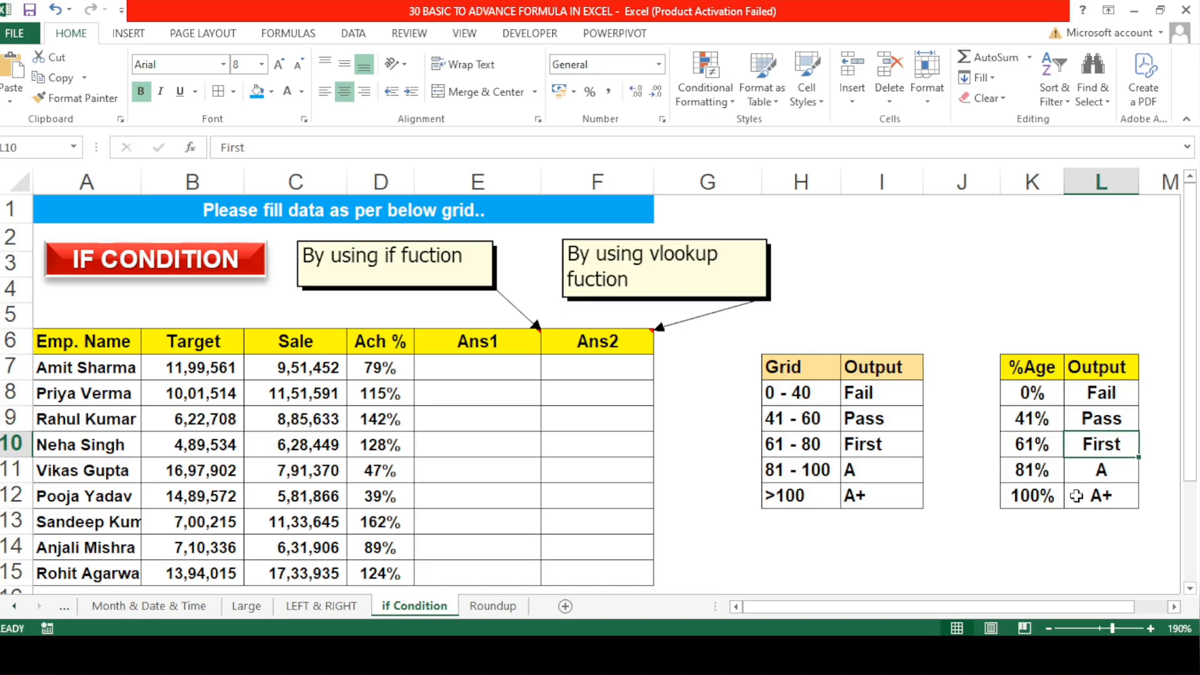
click(1042, 428)
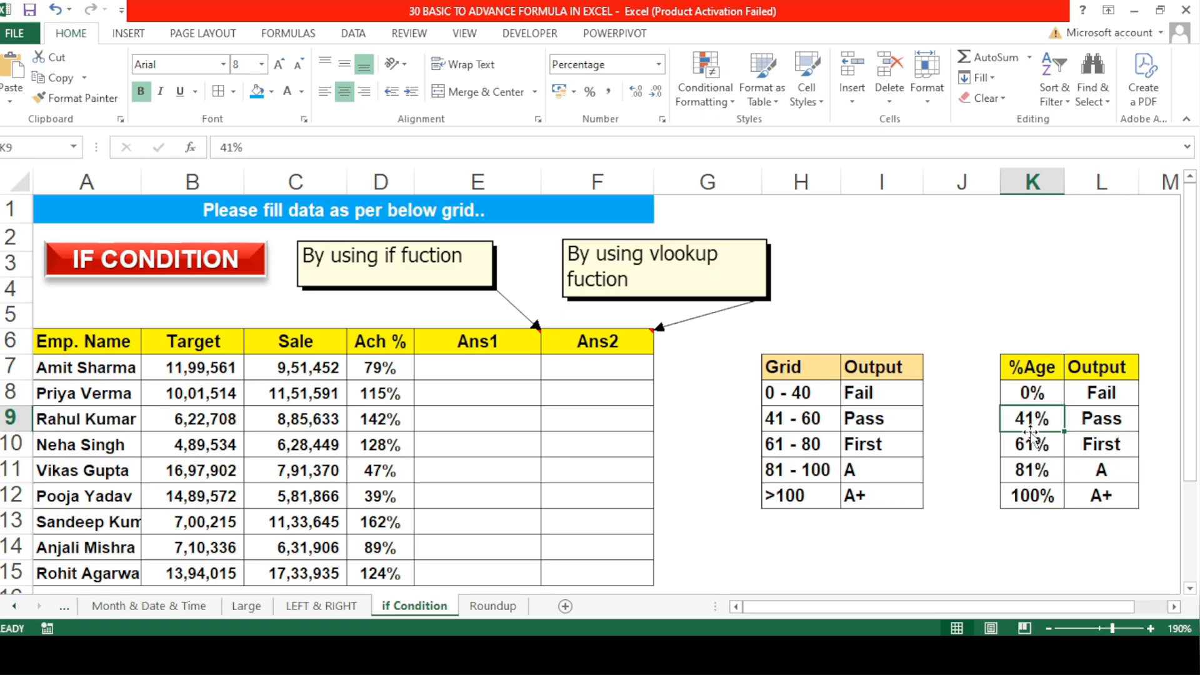
click(1107, 420)
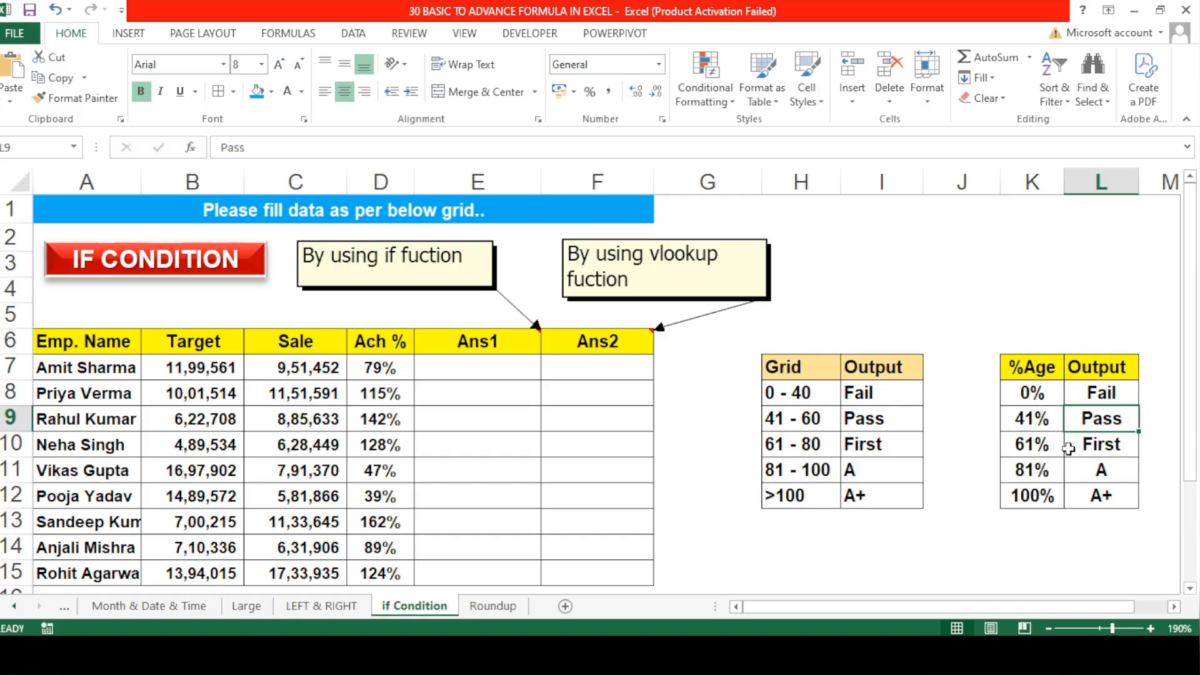
click(1044, 391)
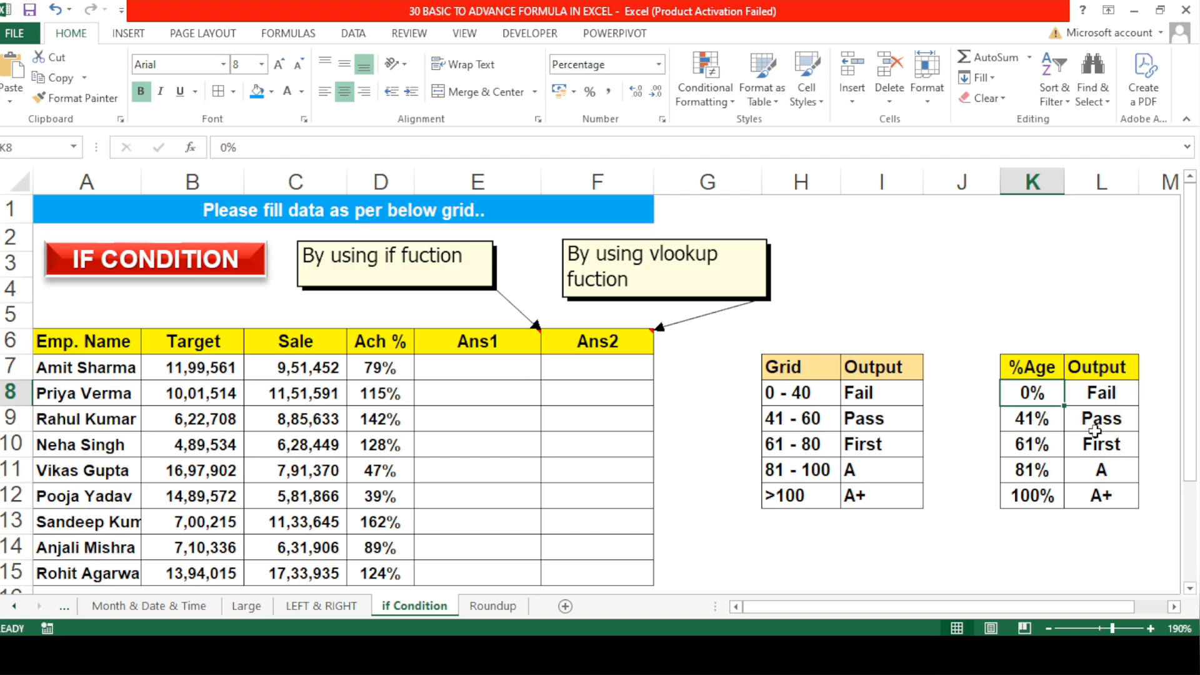
click(1049, 422)
click(1082, 401)
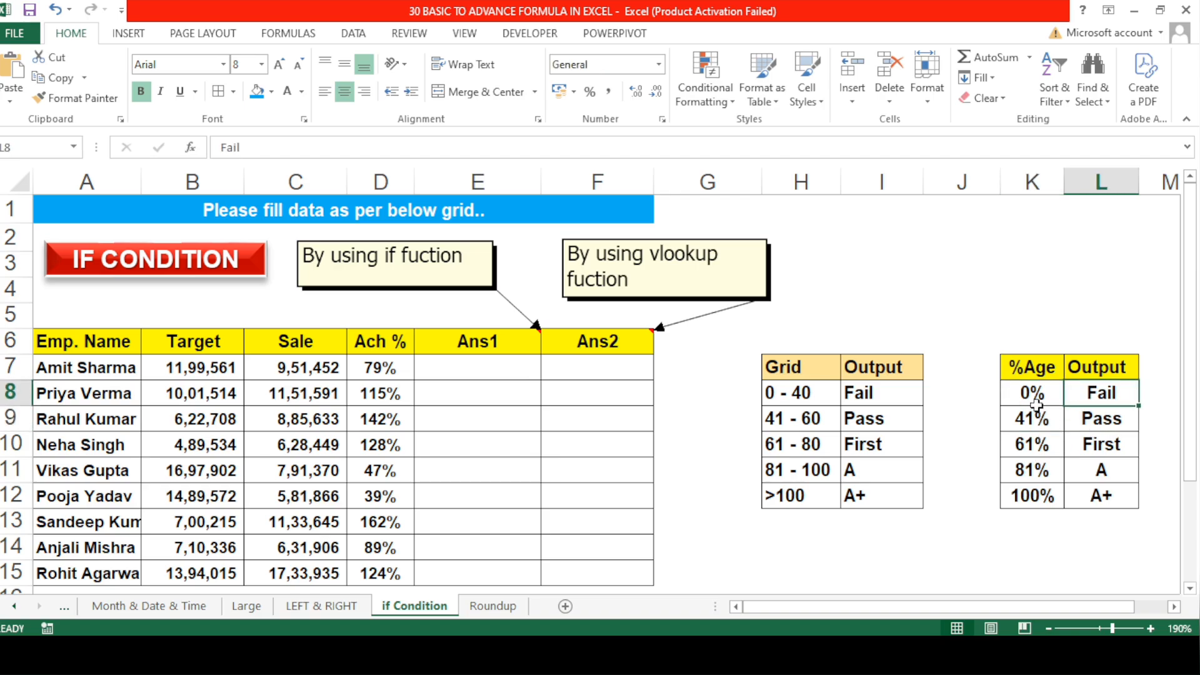
click(1030, 414)
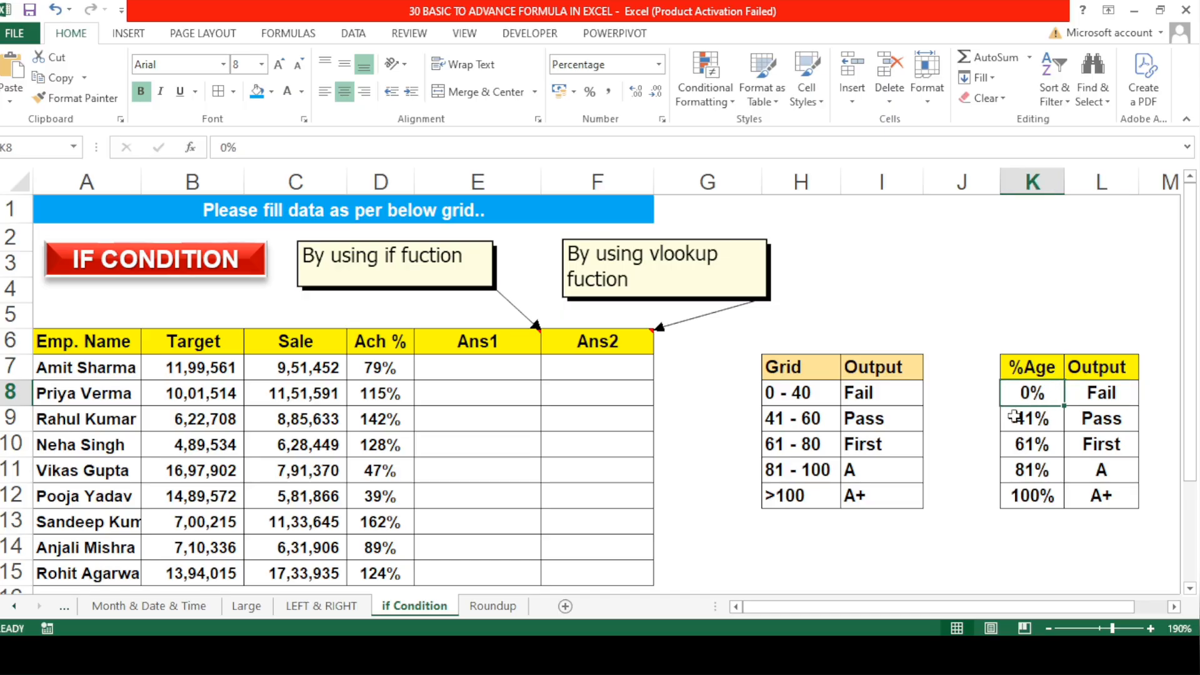
Start an IF formula in E7 under Ans1 that returns "A+" when D7>=100%.
click(472, 375)
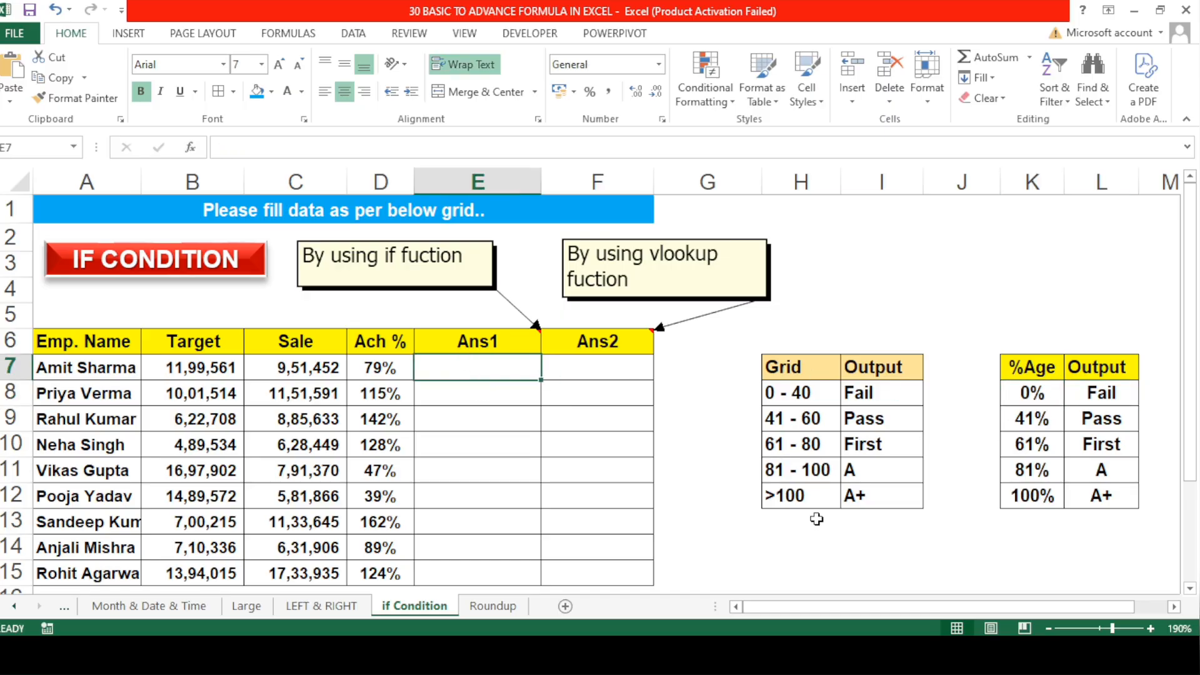
text(=if)
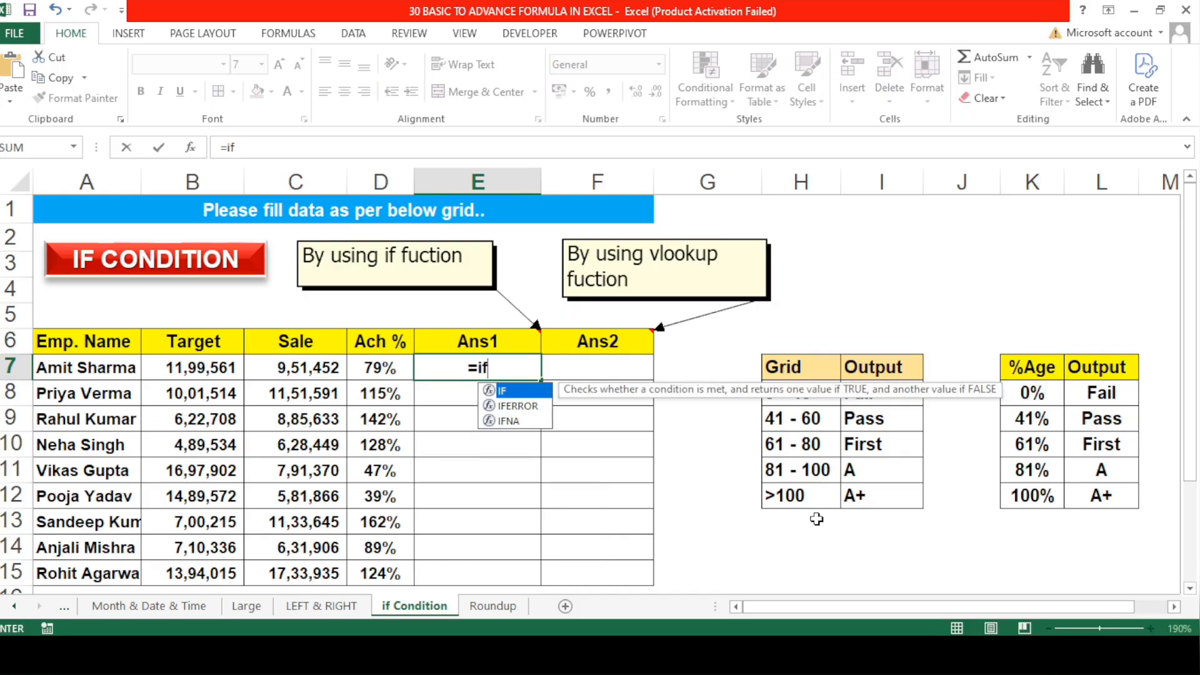
key(Tab)
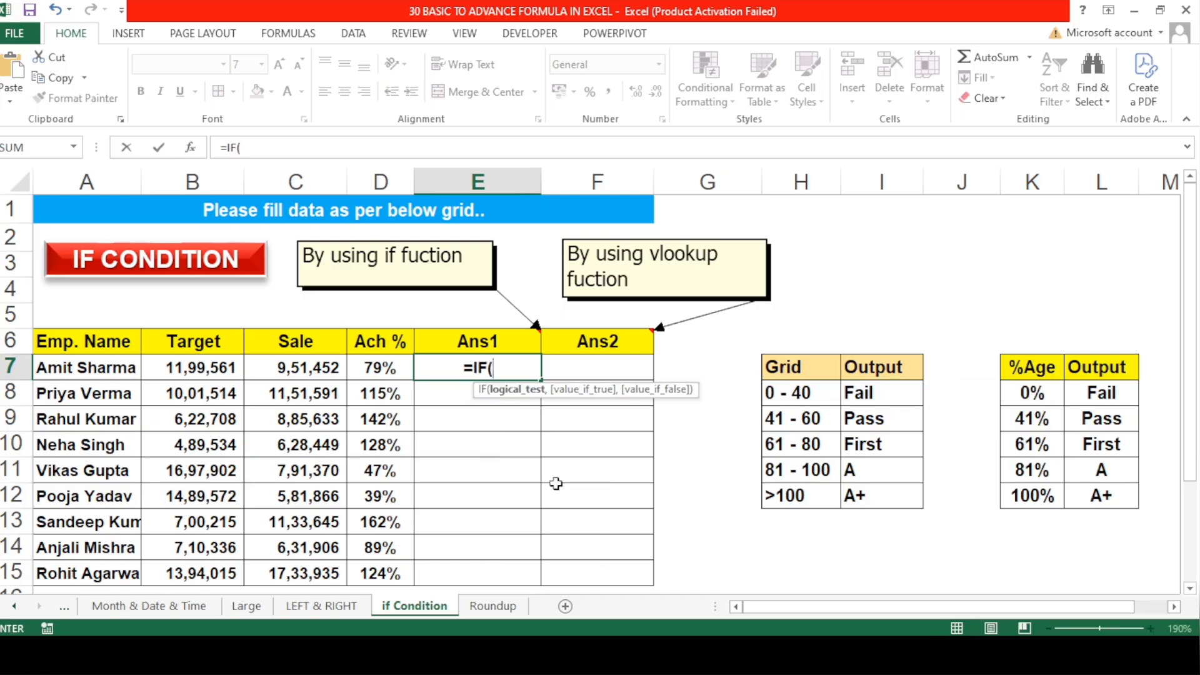
click(376, 373)
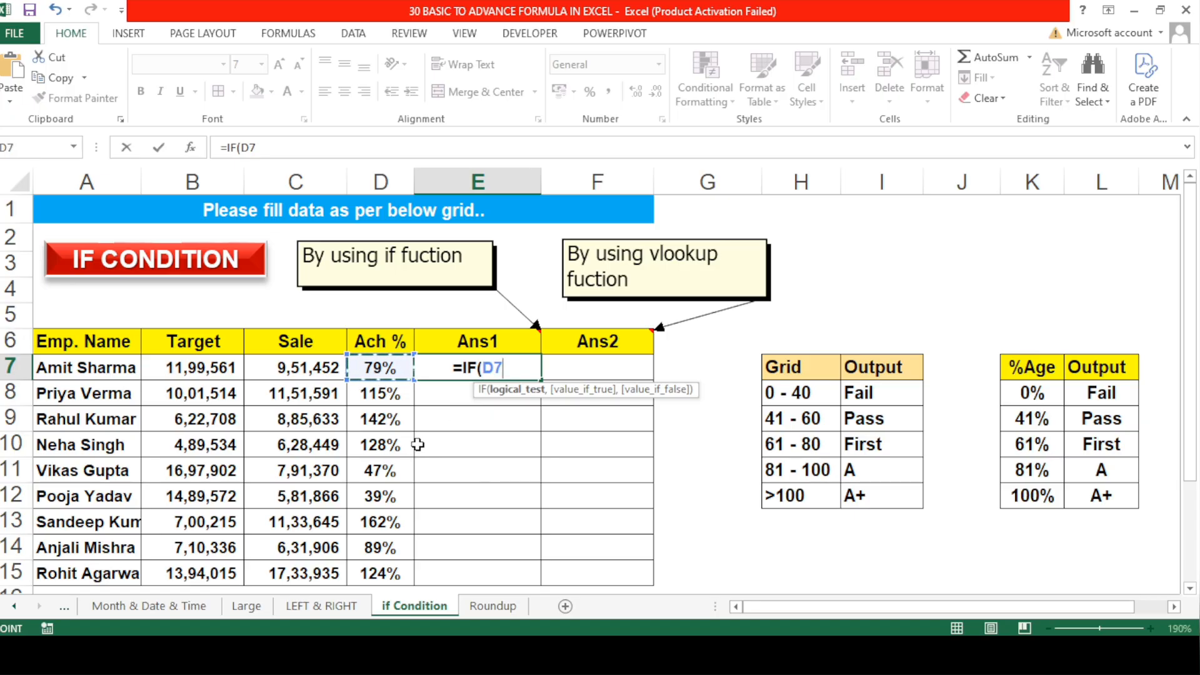
text(>)
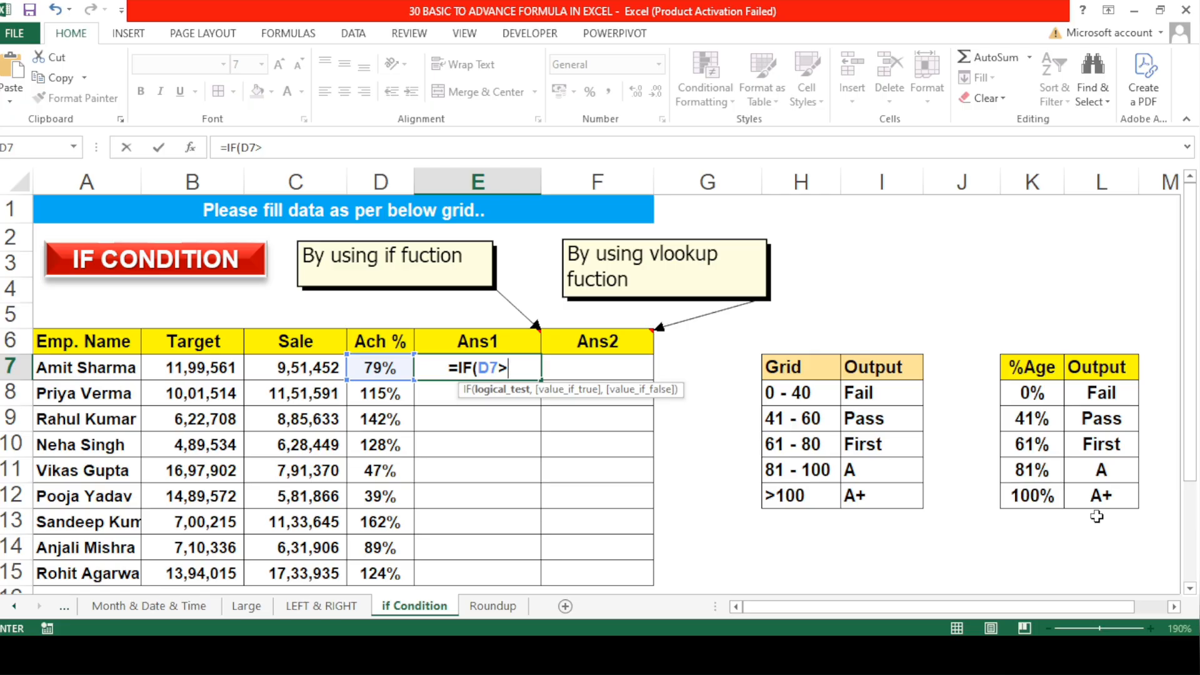
text(=100)
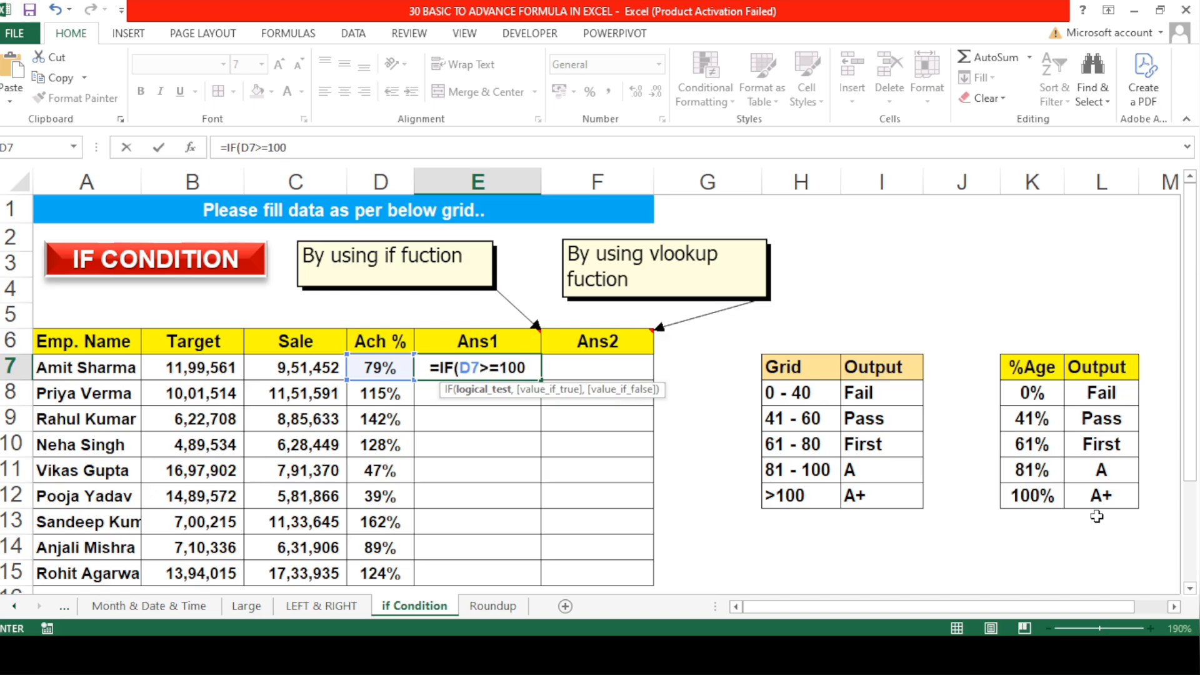
text(%)
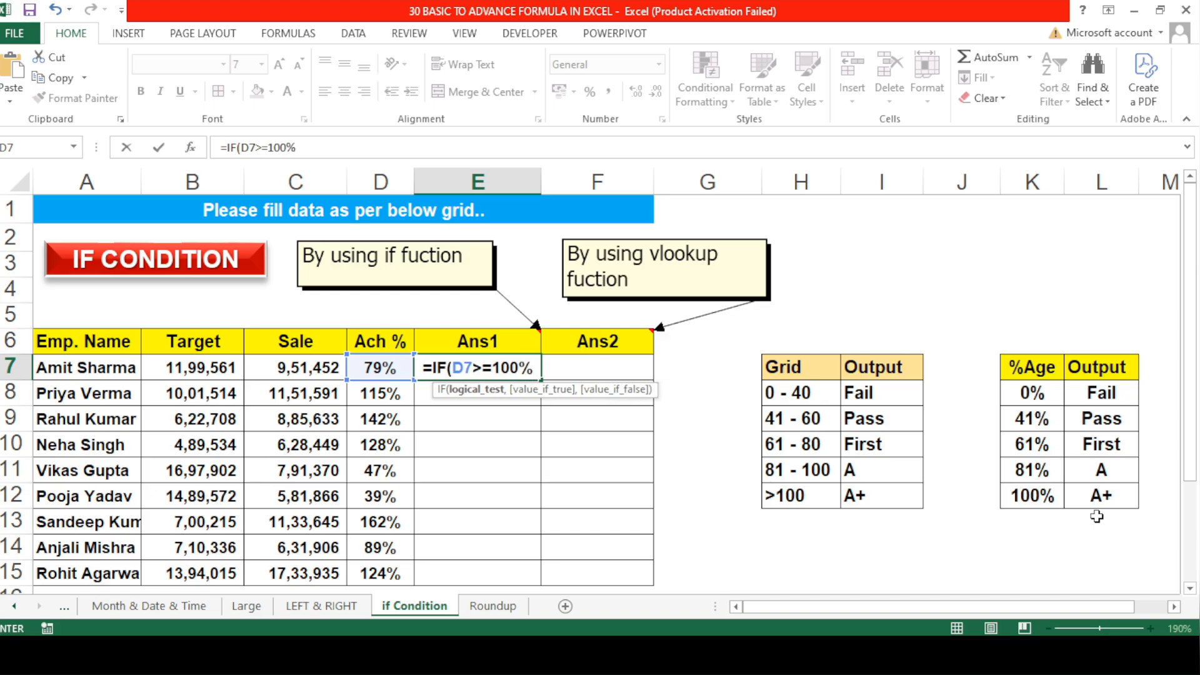
text(,")
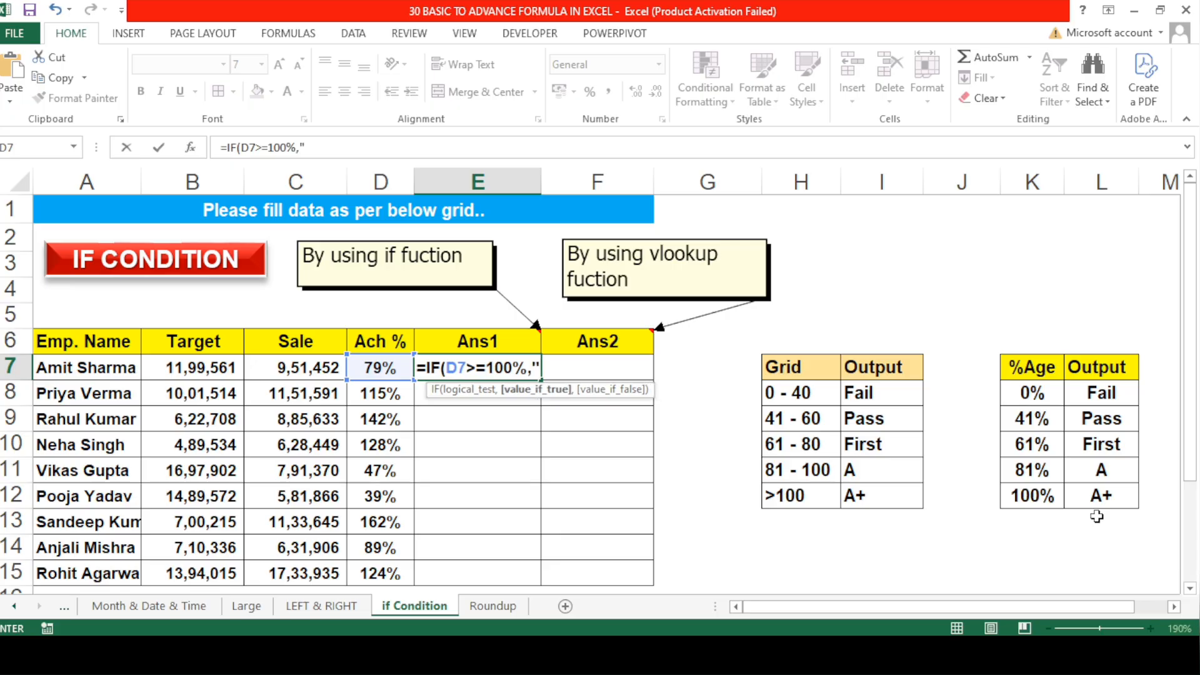
text(A+)
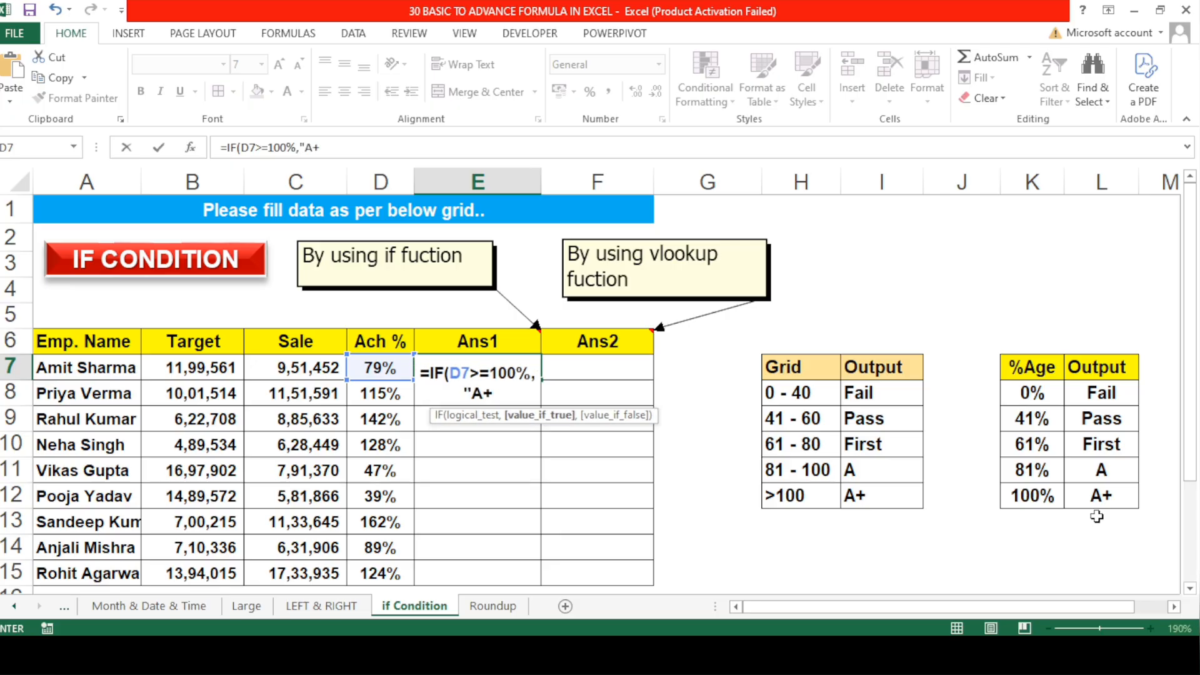
text(",)
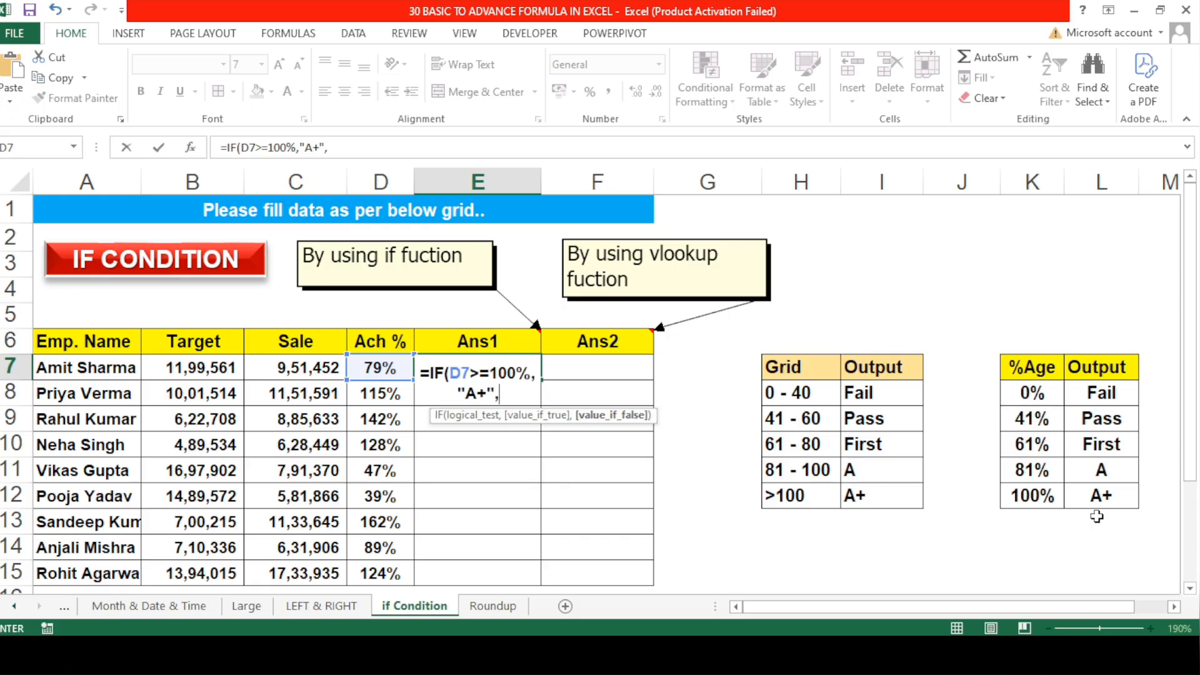
Nest a second IF in the E7 formula that returns "A" when D7>=81%.
text(IF()
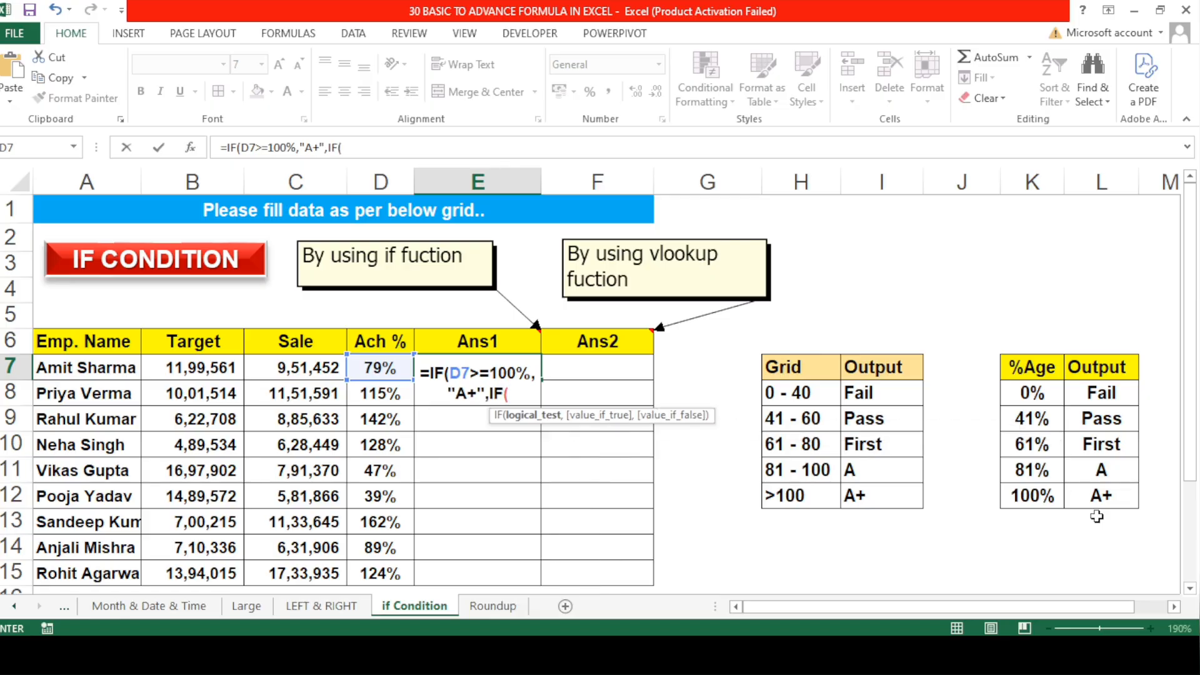
click(373, 363)
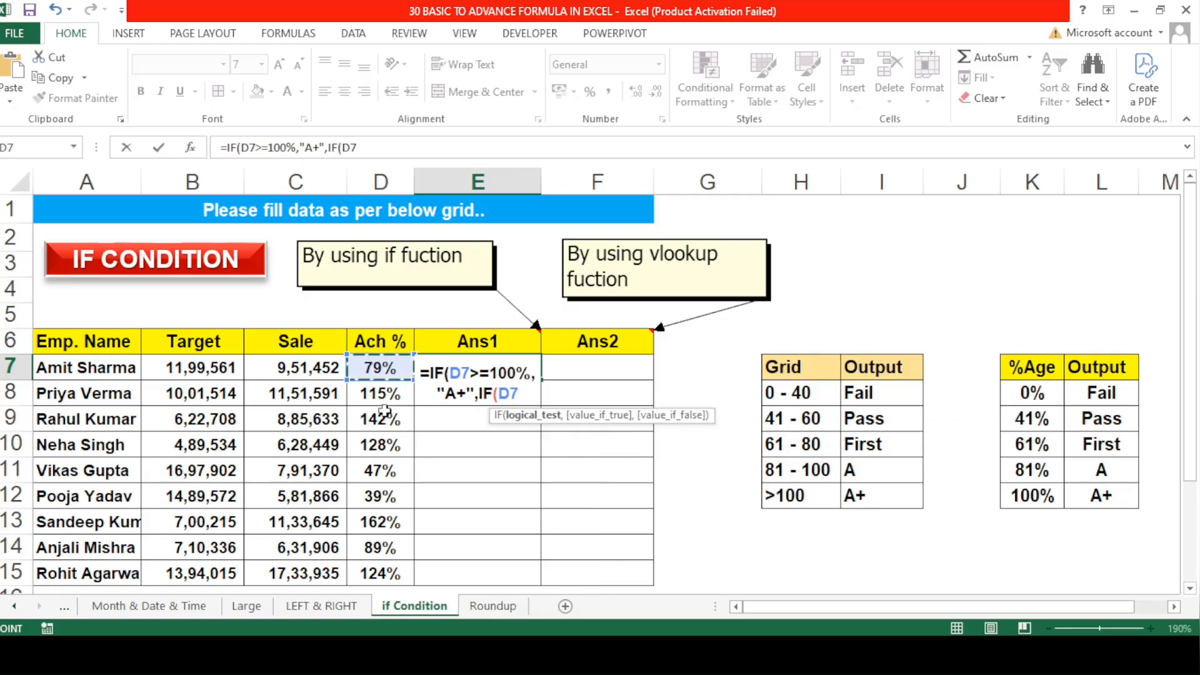
text(>)
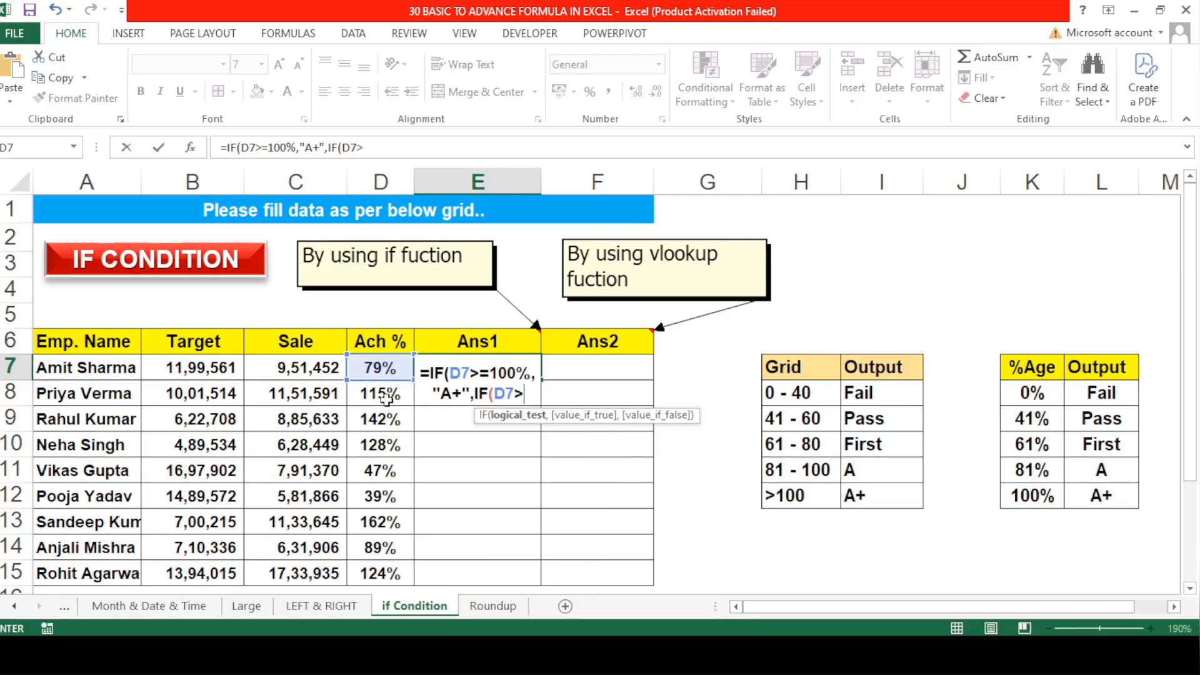
text(=)
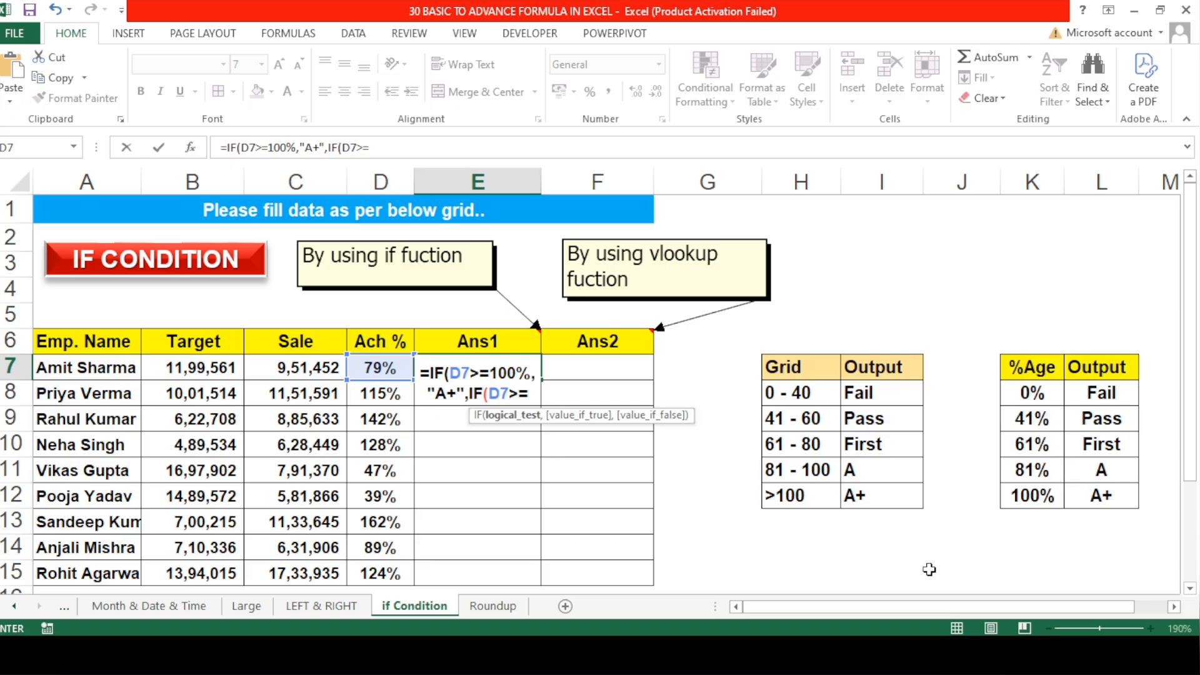
text(81)
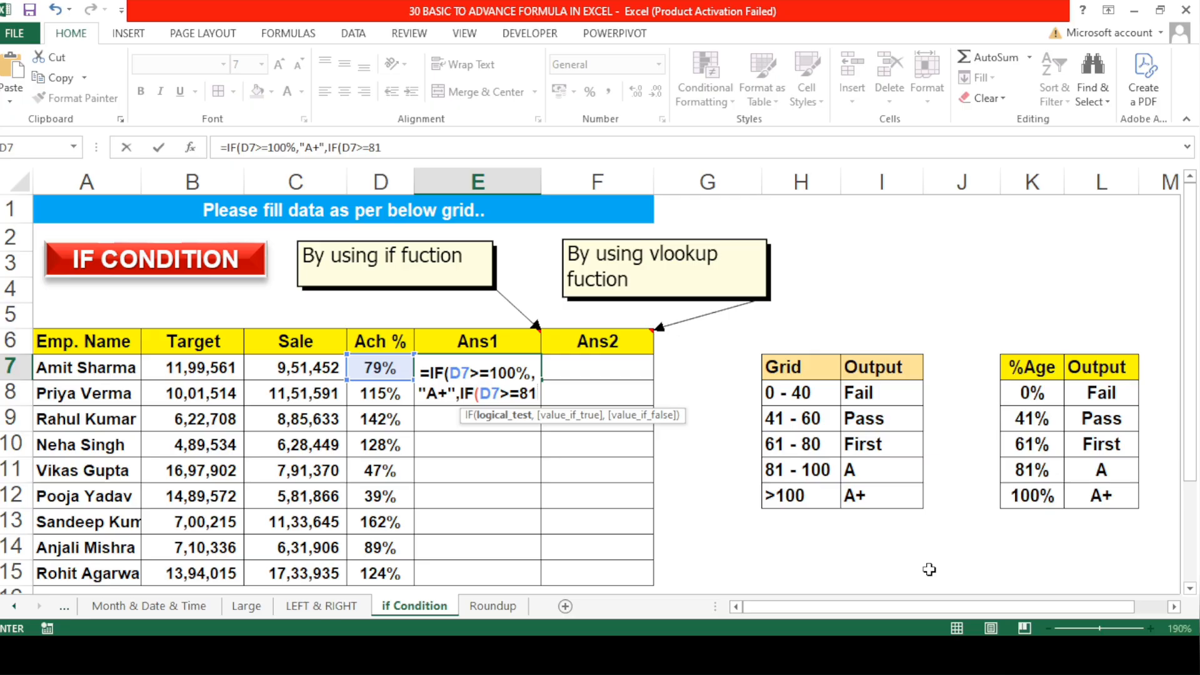
text(%,)
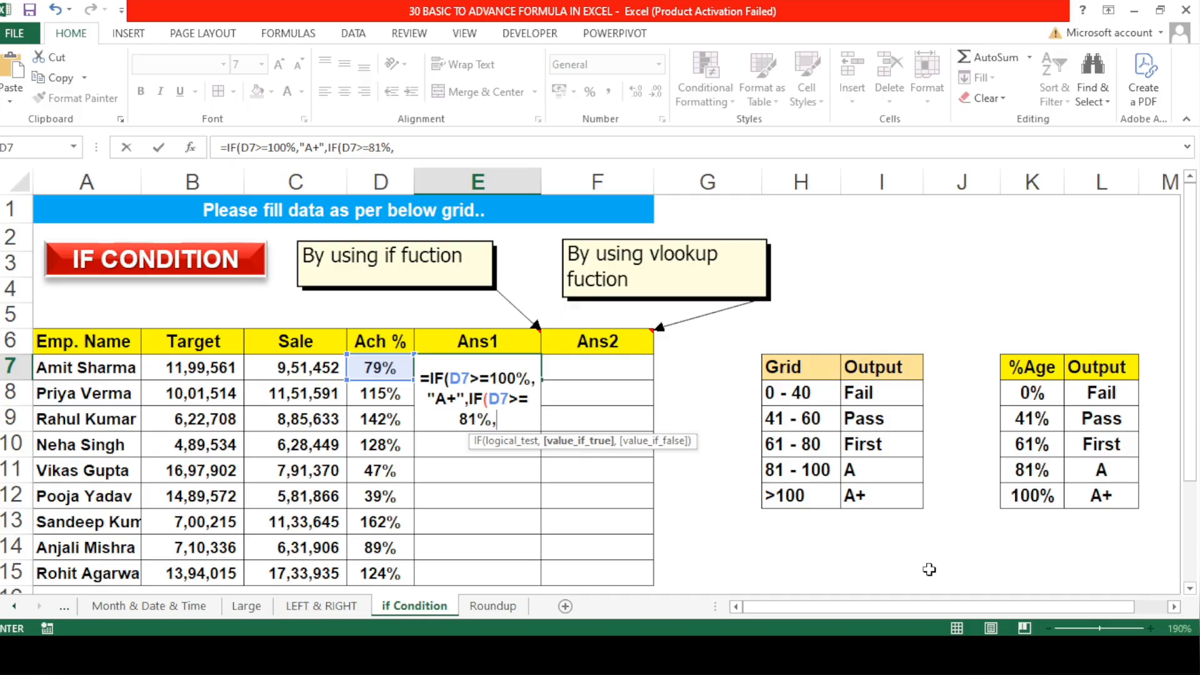
text("A")
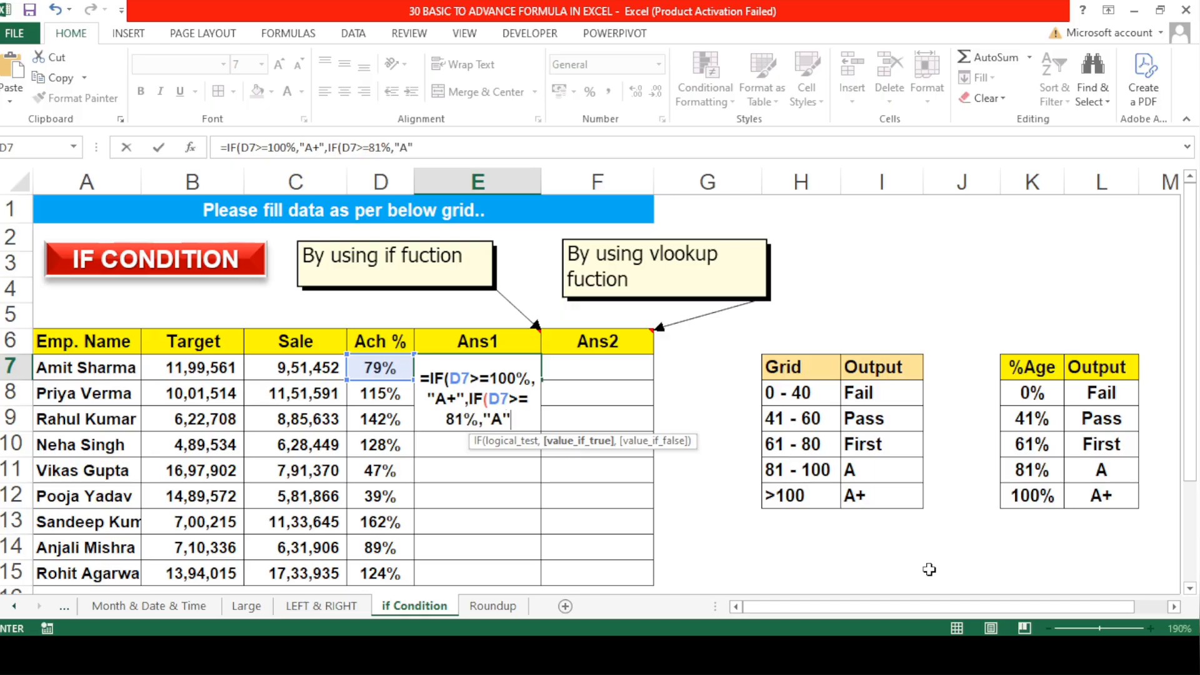
Nest a third IF in the E7 formula that returns "First" when D7>=61%.
text(,IF()
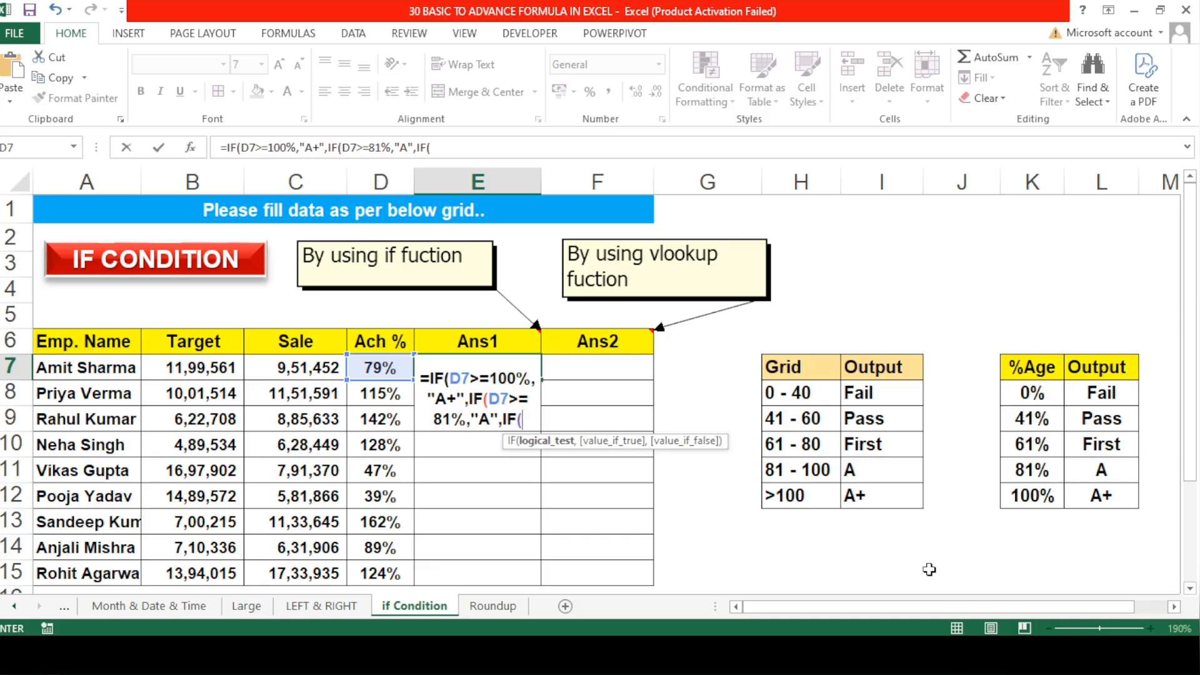
click(375, 366)
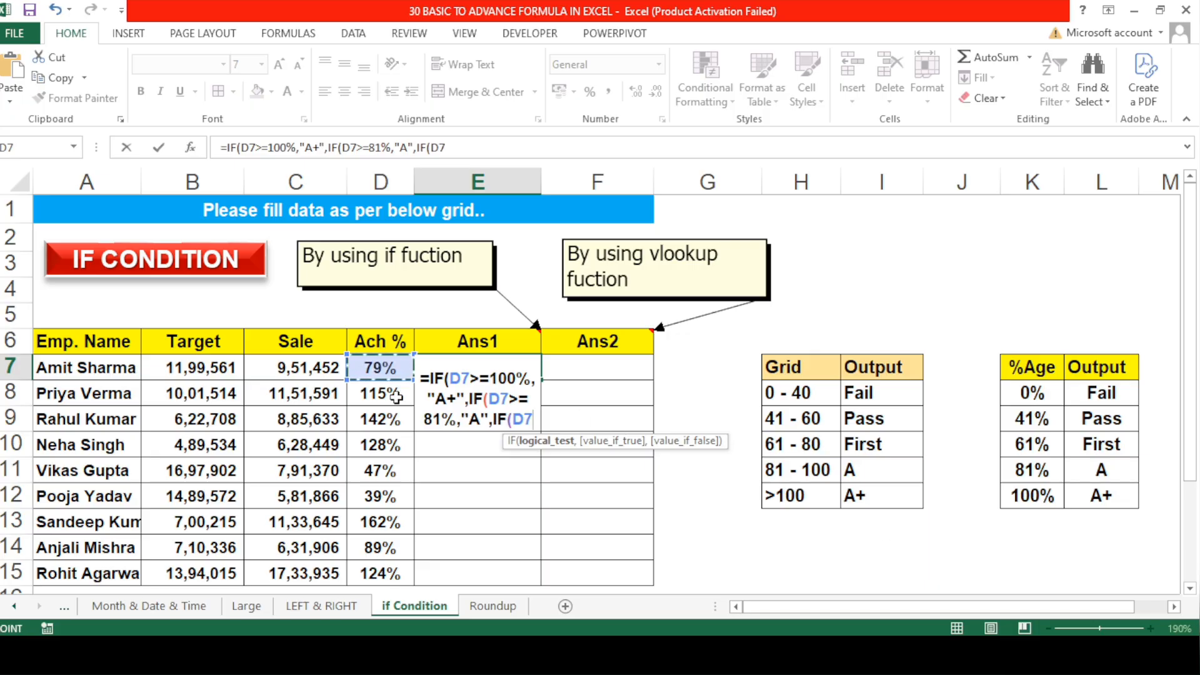
text(>=)
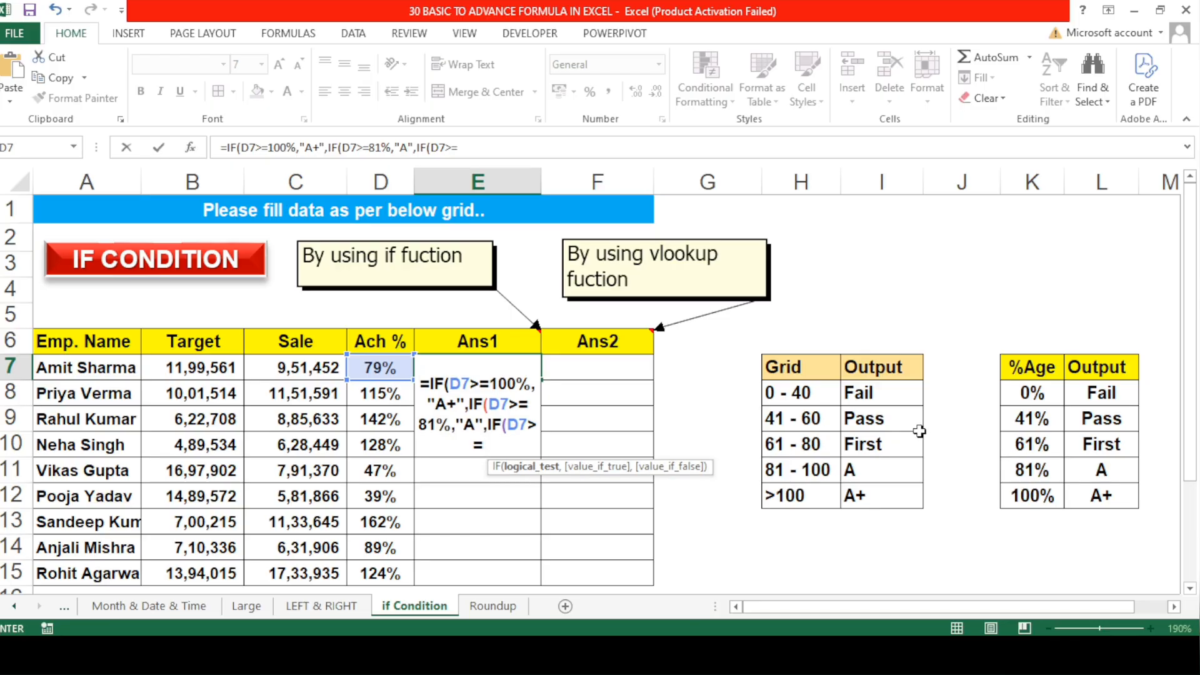
text(61%,")
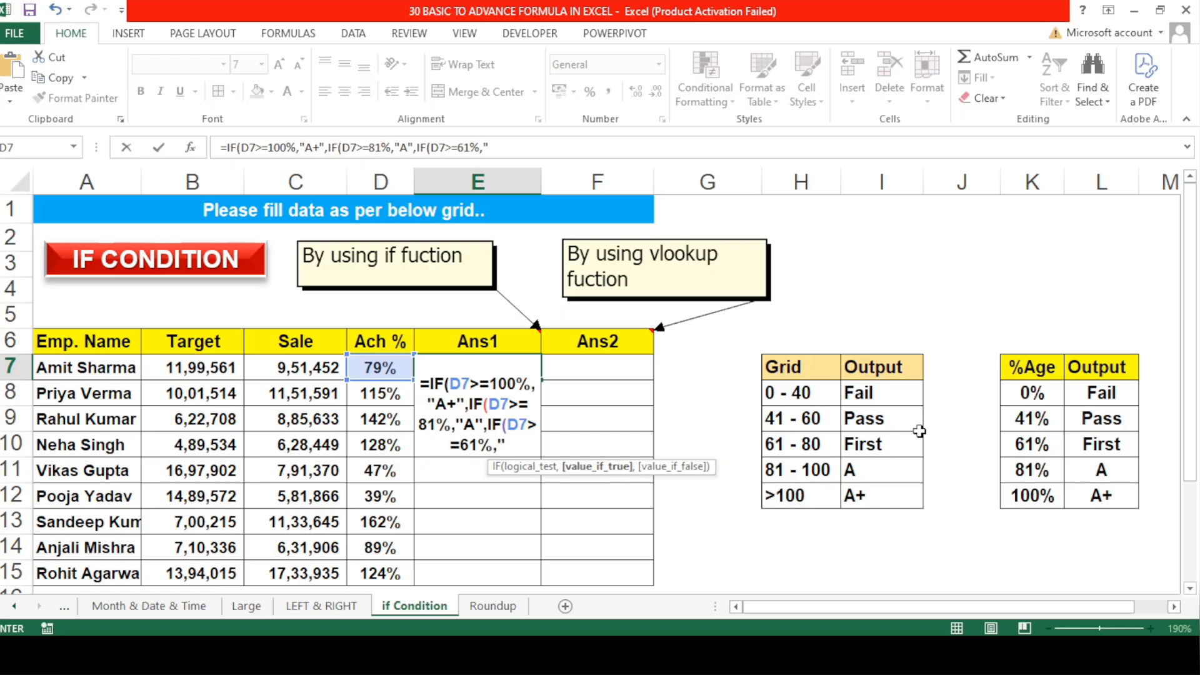
text(First)
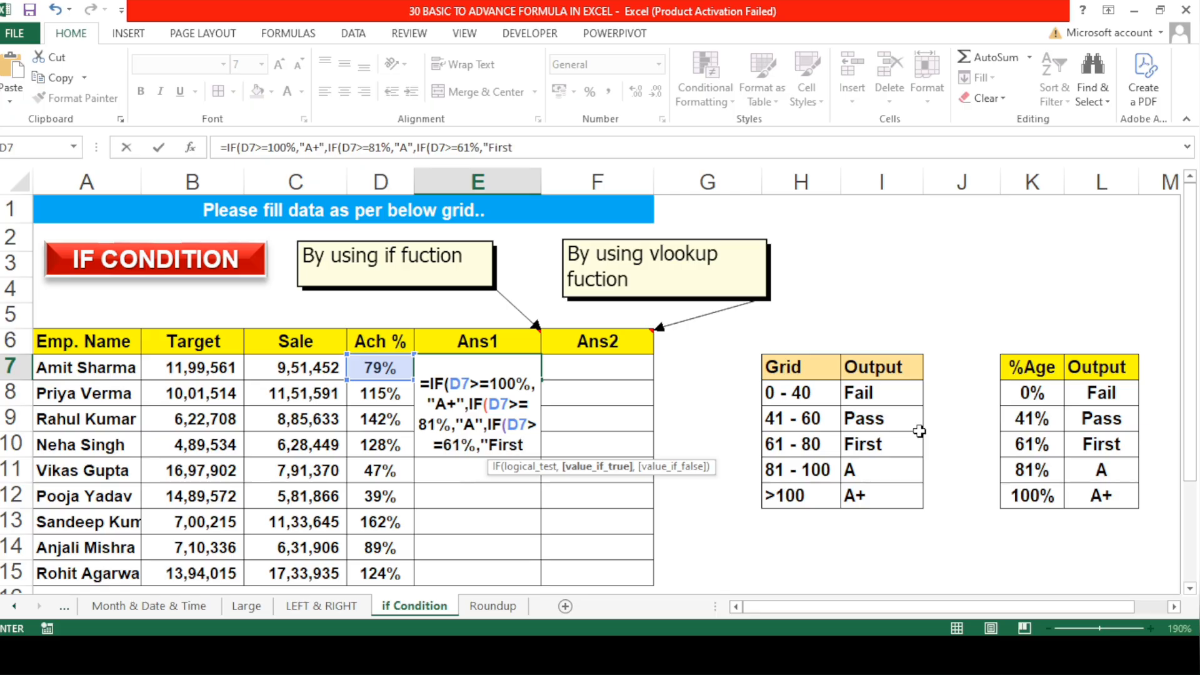
text(",)
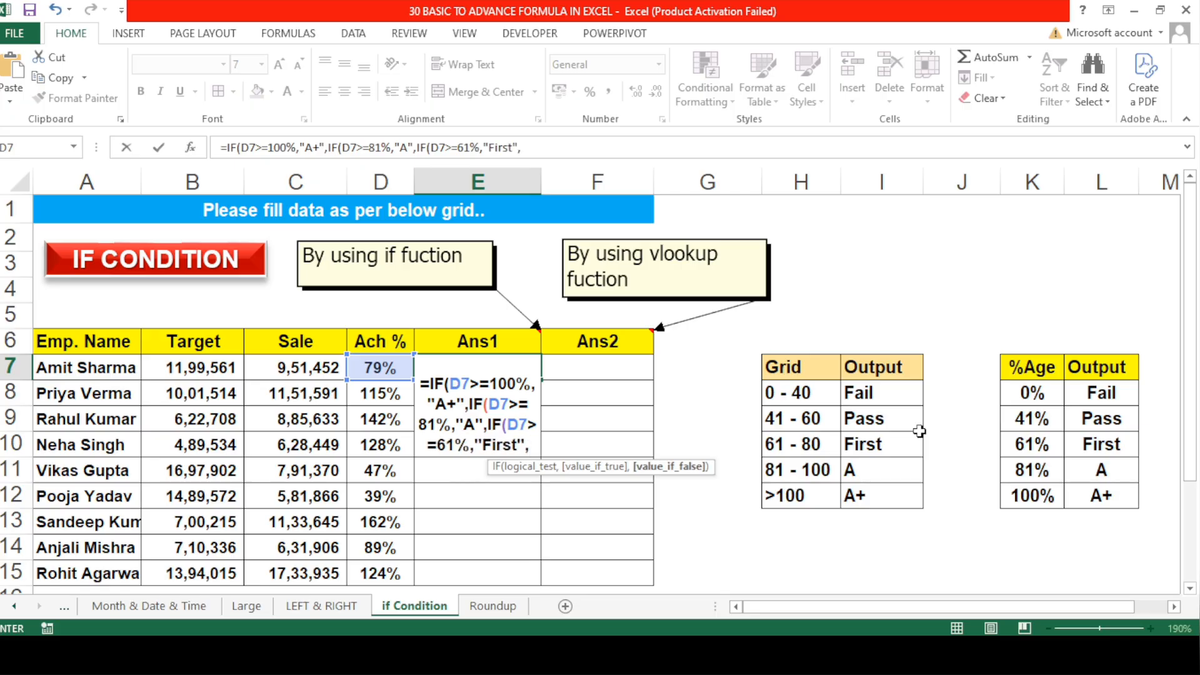
Nest a fourth IF in the E7 formula that returns "Pass" when D7>=41%.
text(IF()
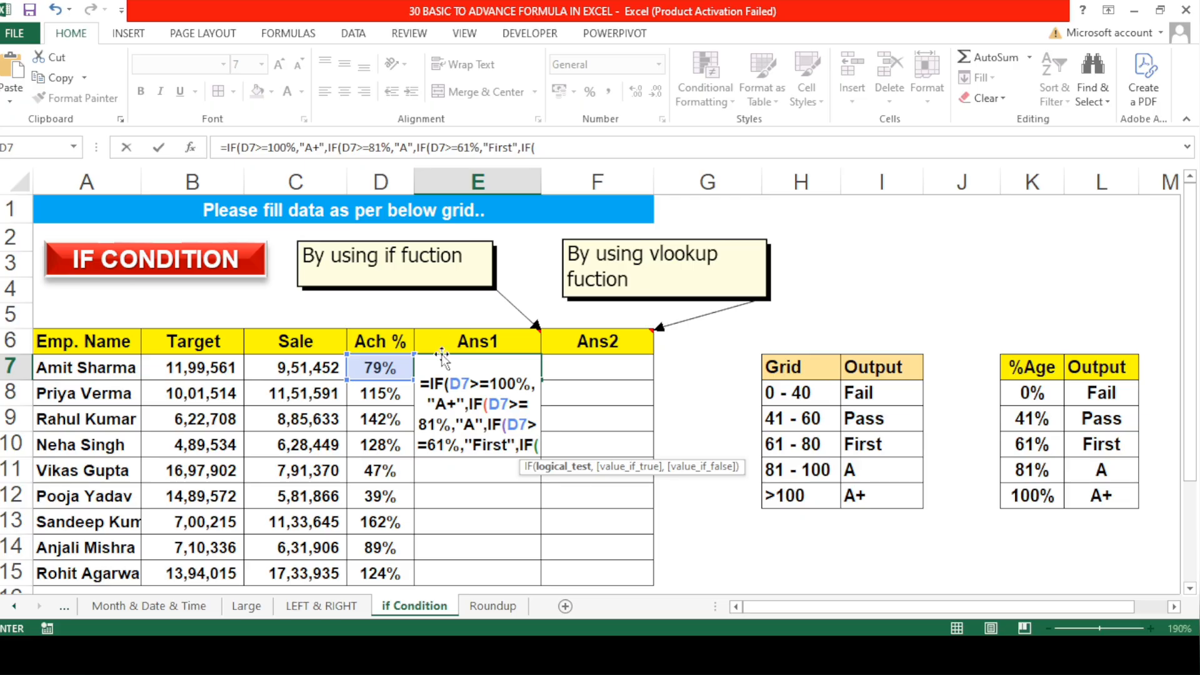
click(376, 368)
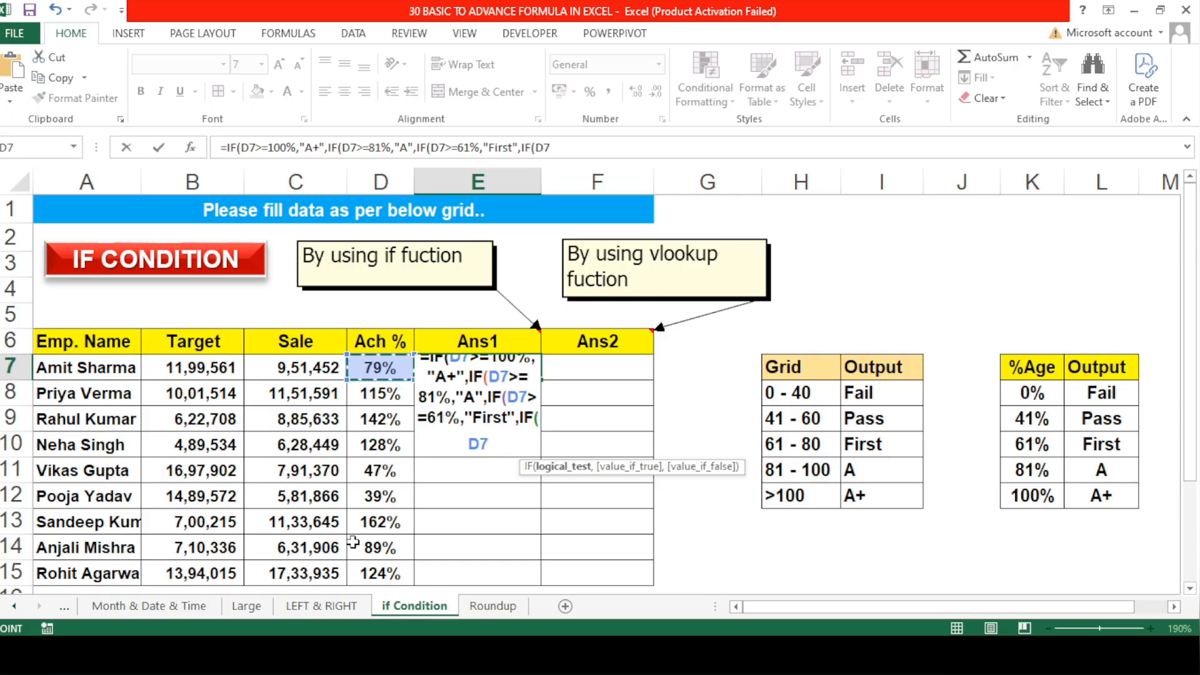
text(>)
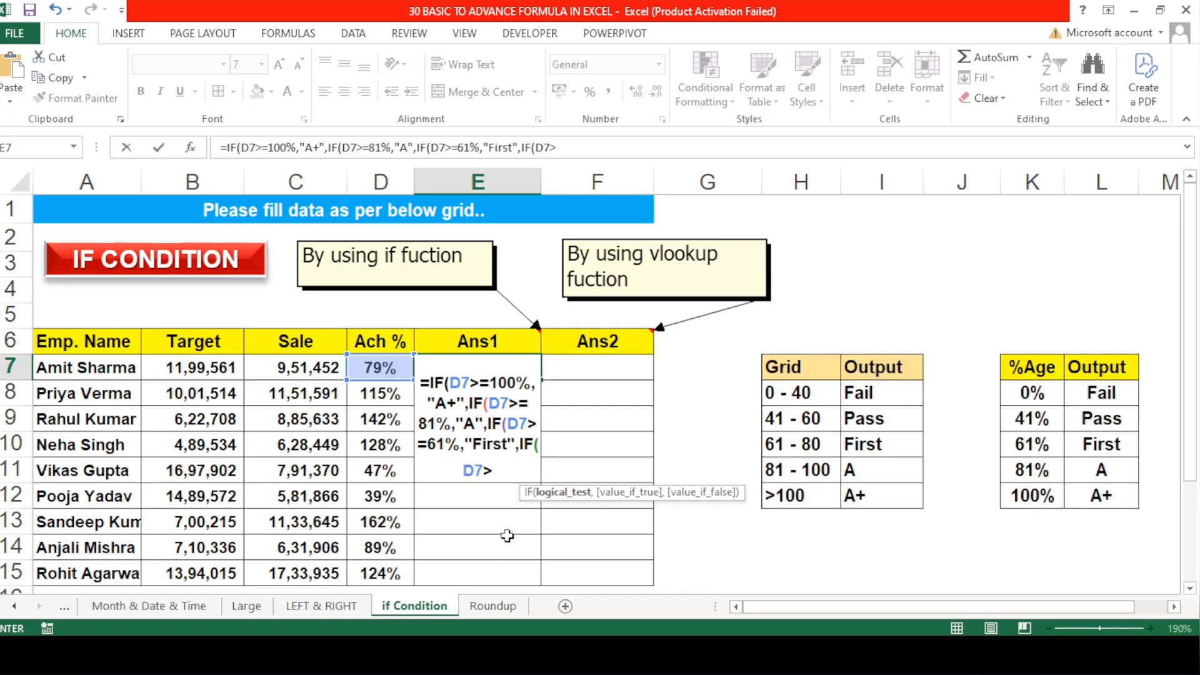
text(=41%,")
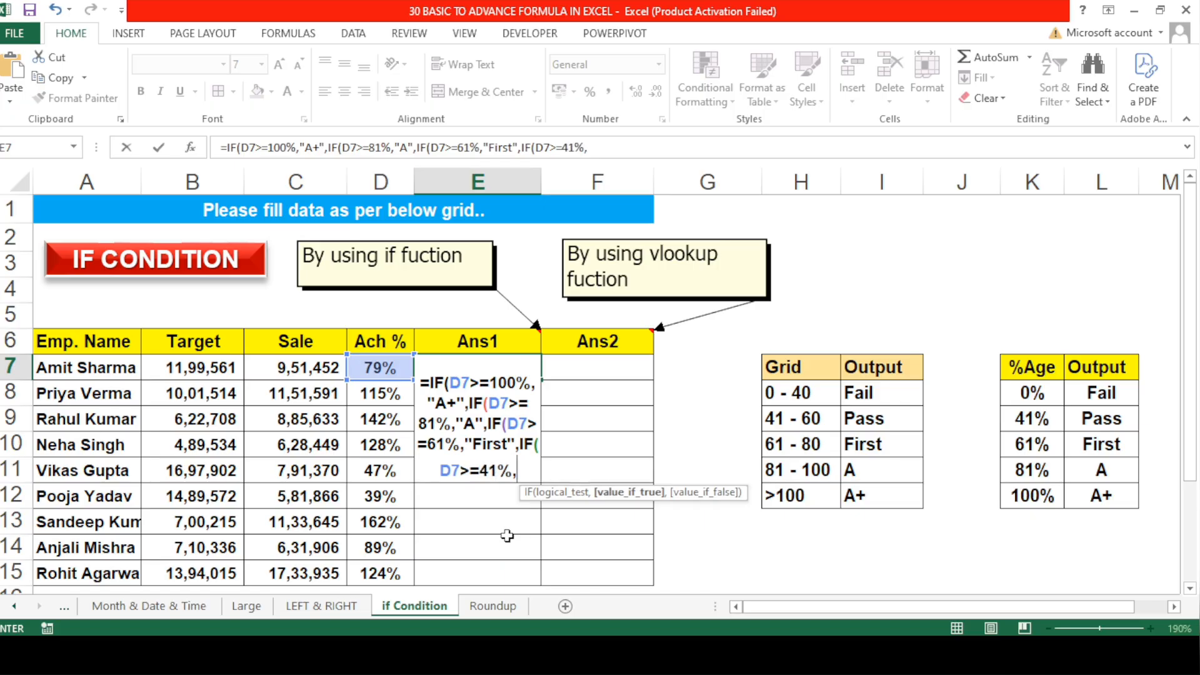
text(P)
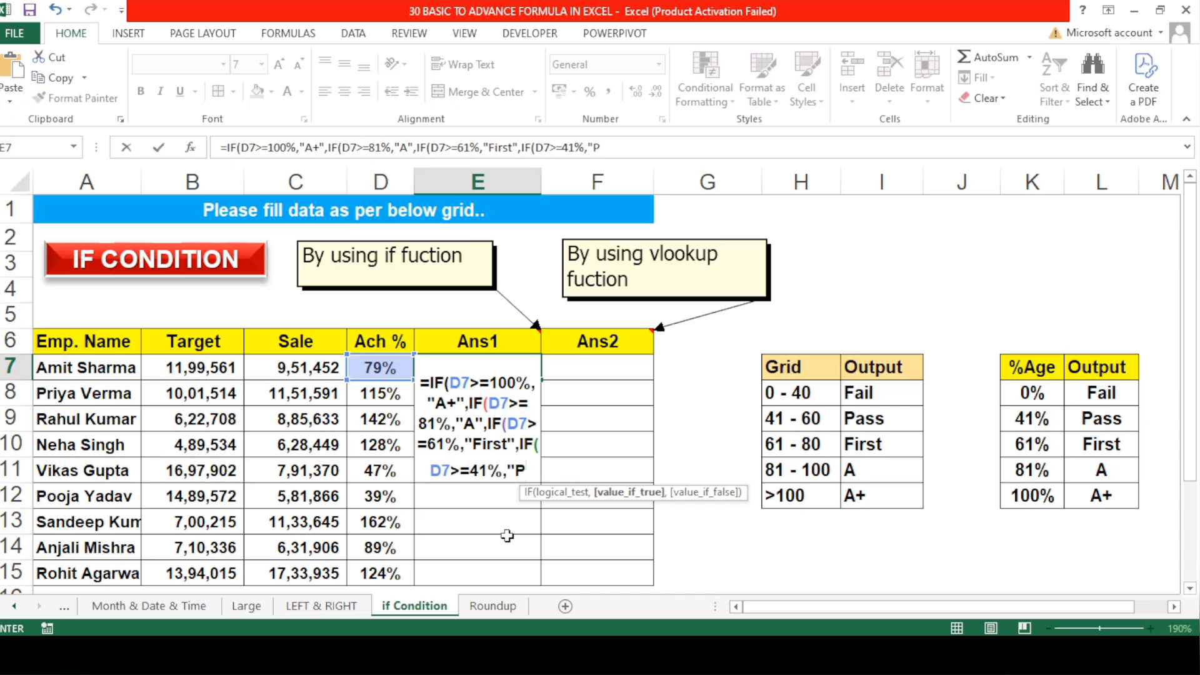
text(ass)
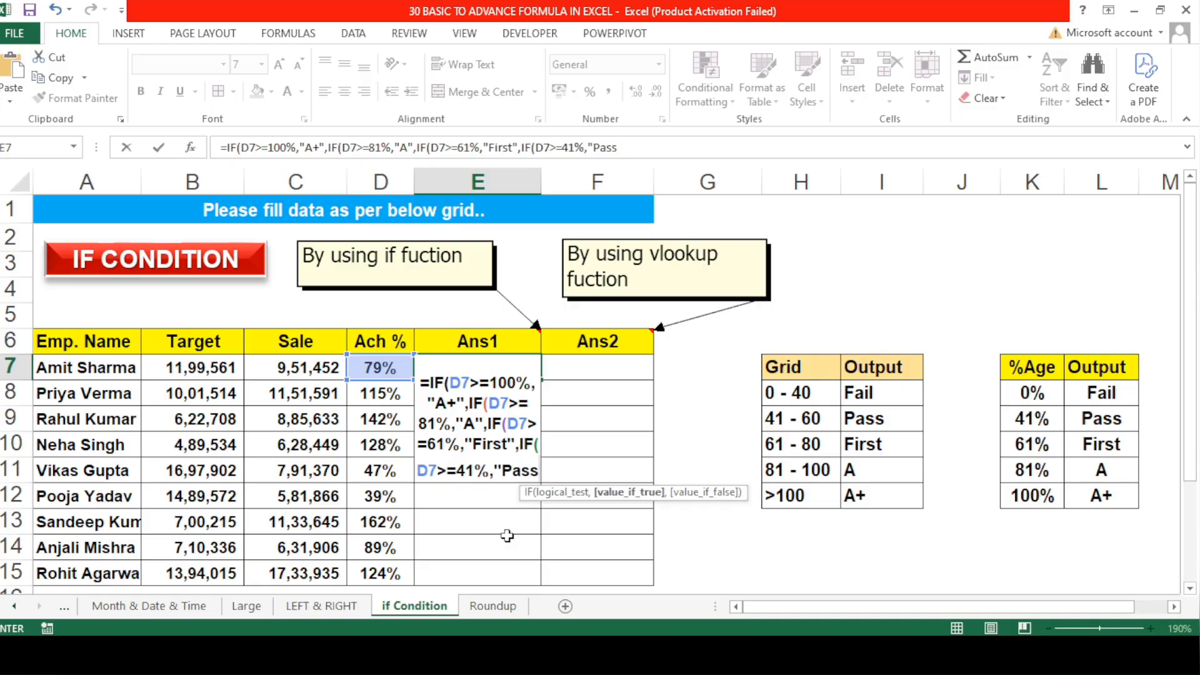
text(")
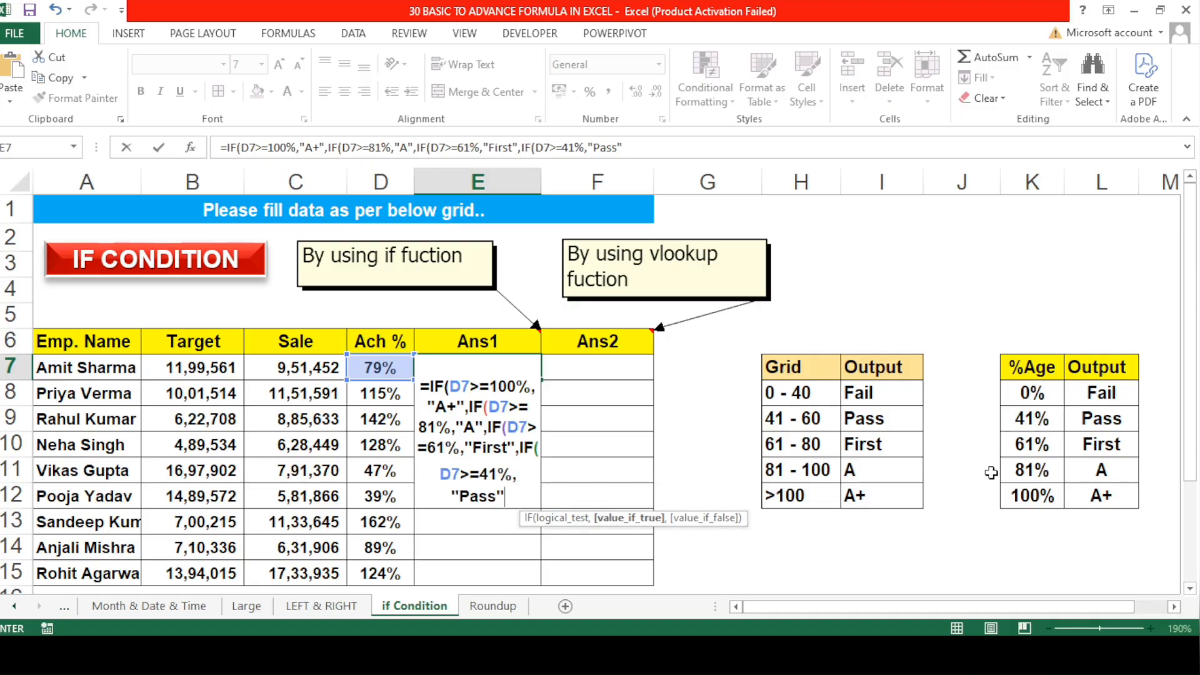
Add "Fail" as the final false value, close all four IFs and enter the formula in E7.
text(,")
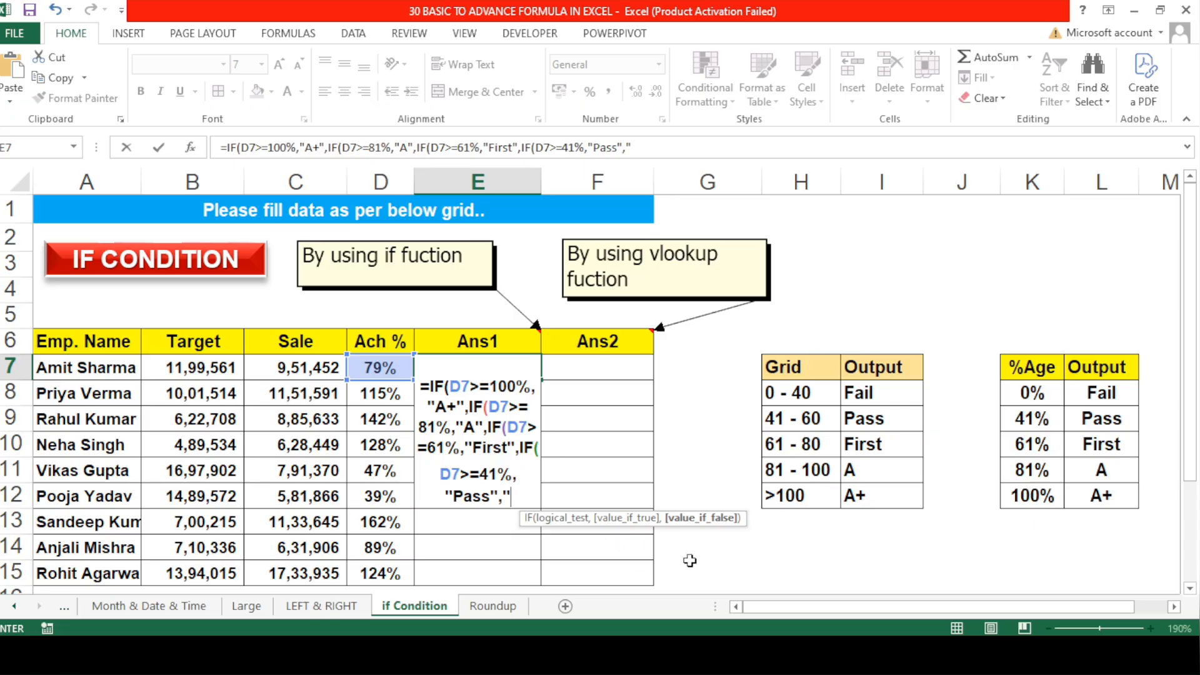
text(Fail")
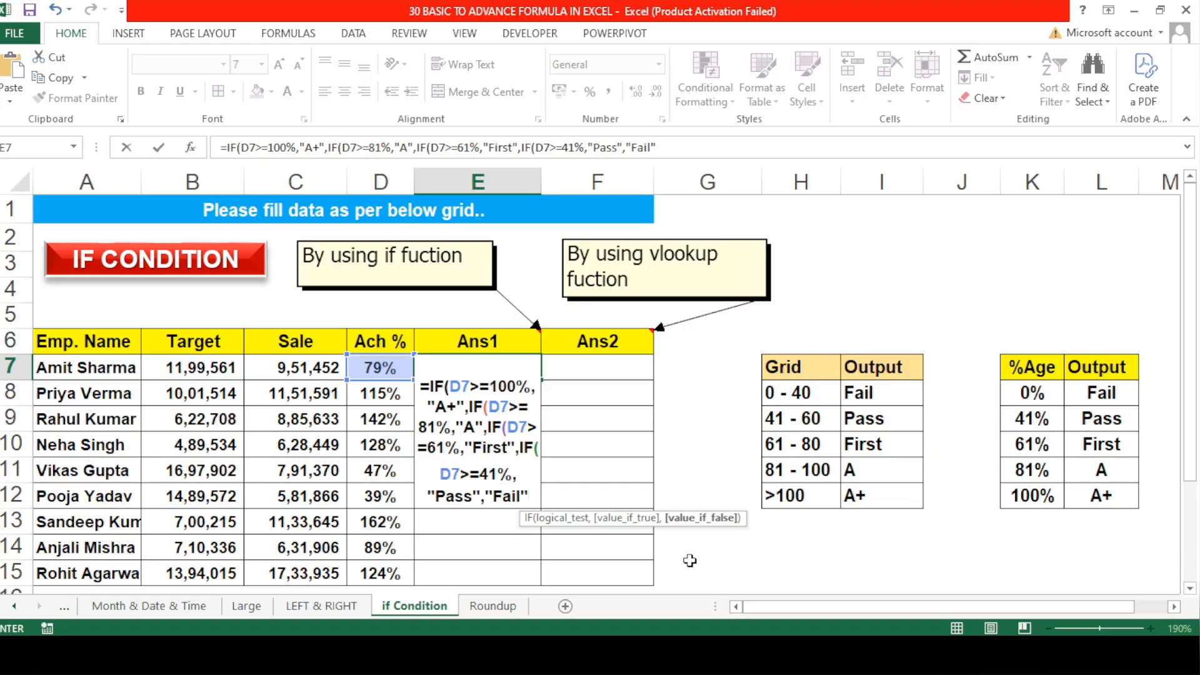
text())
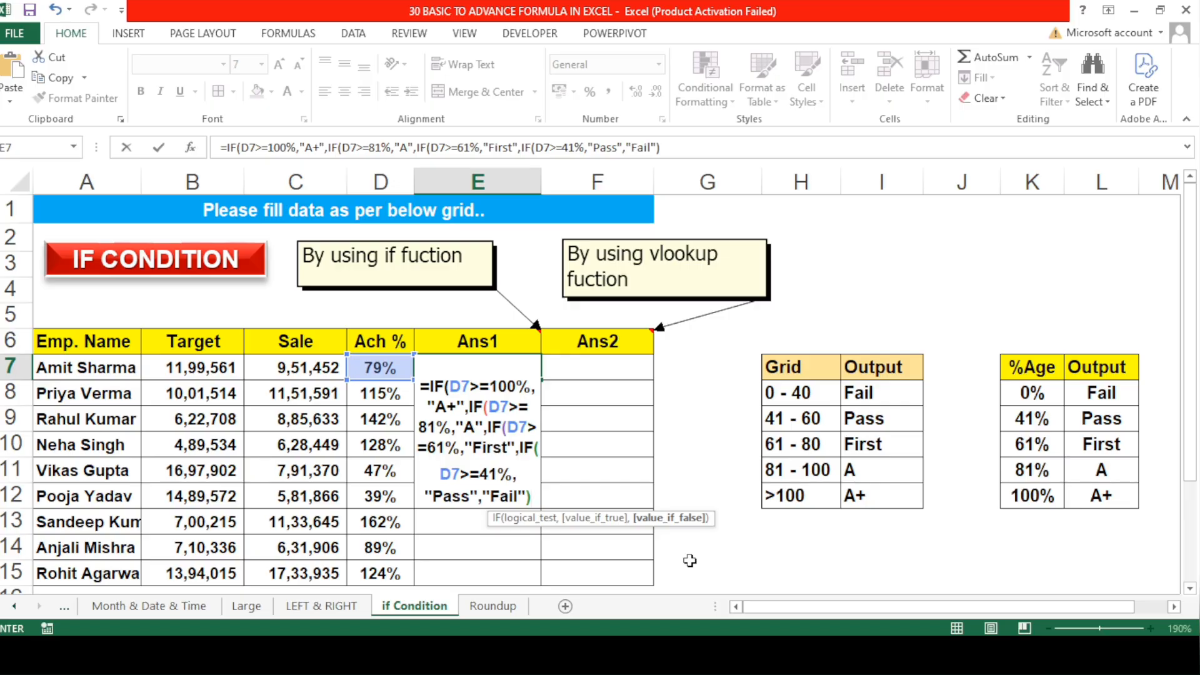
text()))
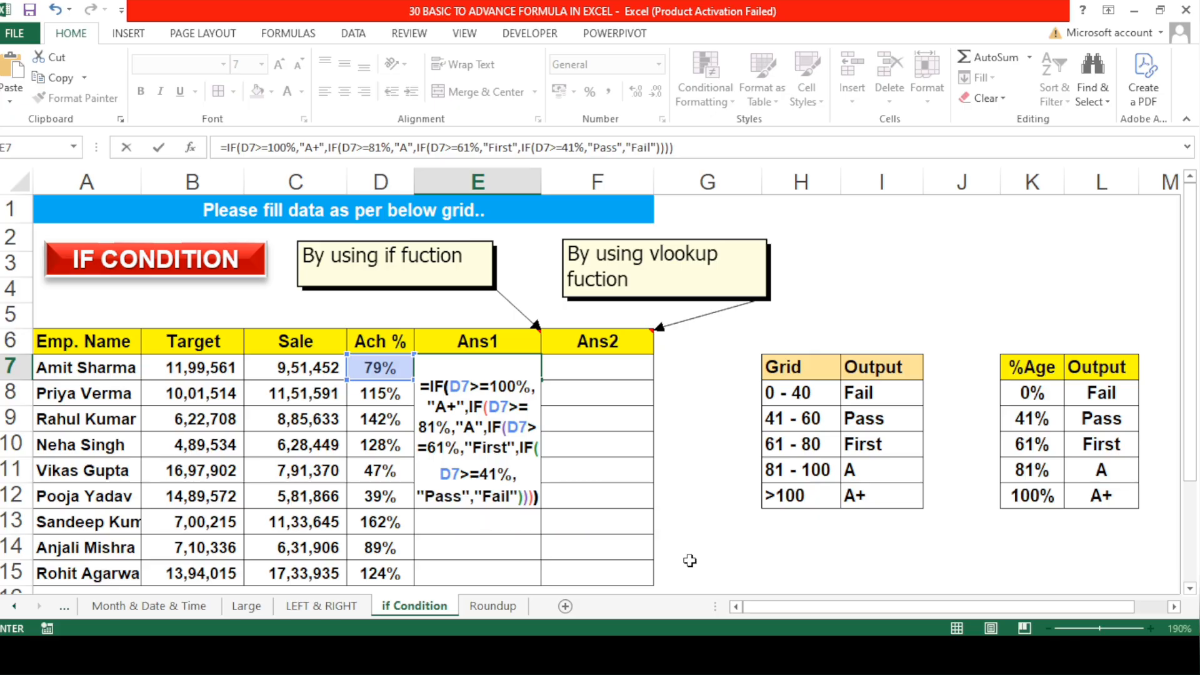
key(ctrl+Return)
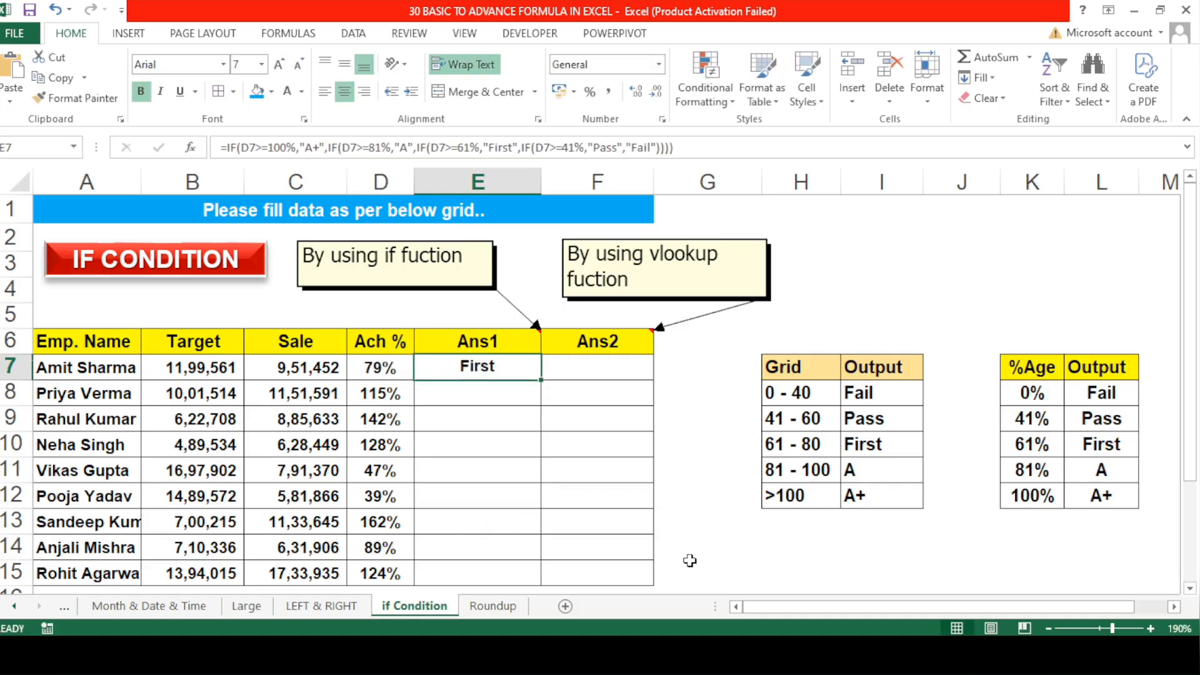
Compare the first employee's Ach % in D7 with the 61% and 81% thresholds and outputs in the lookup table.
click(373, 378)
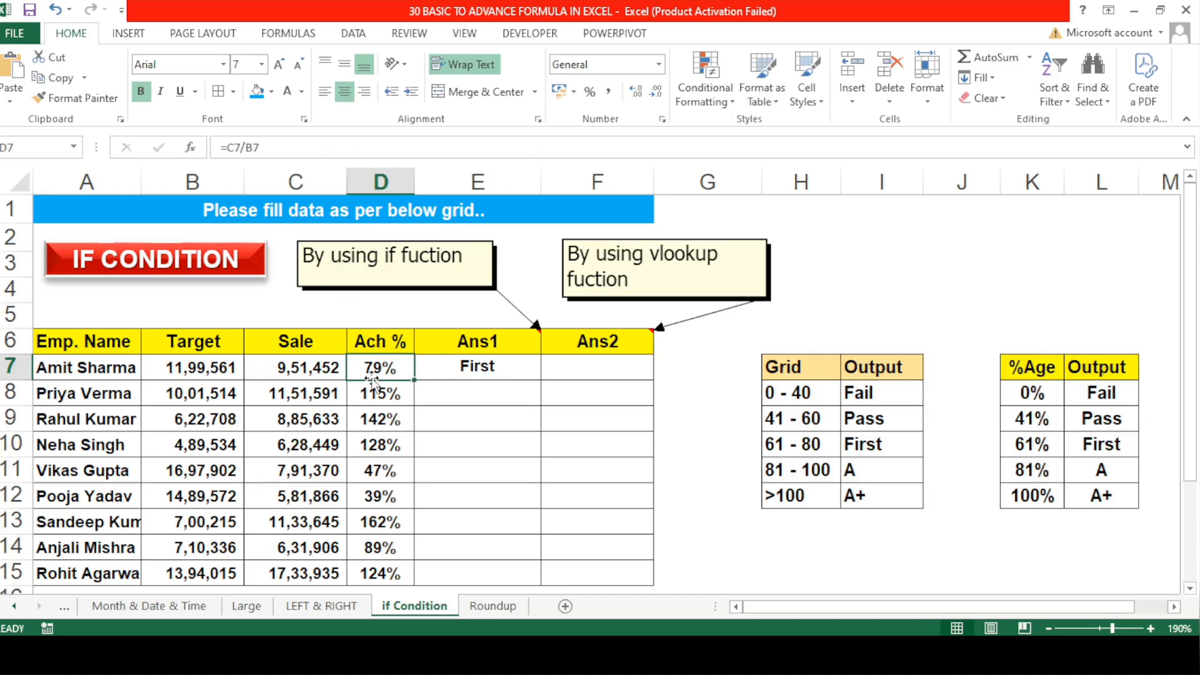
click(1028, 448)
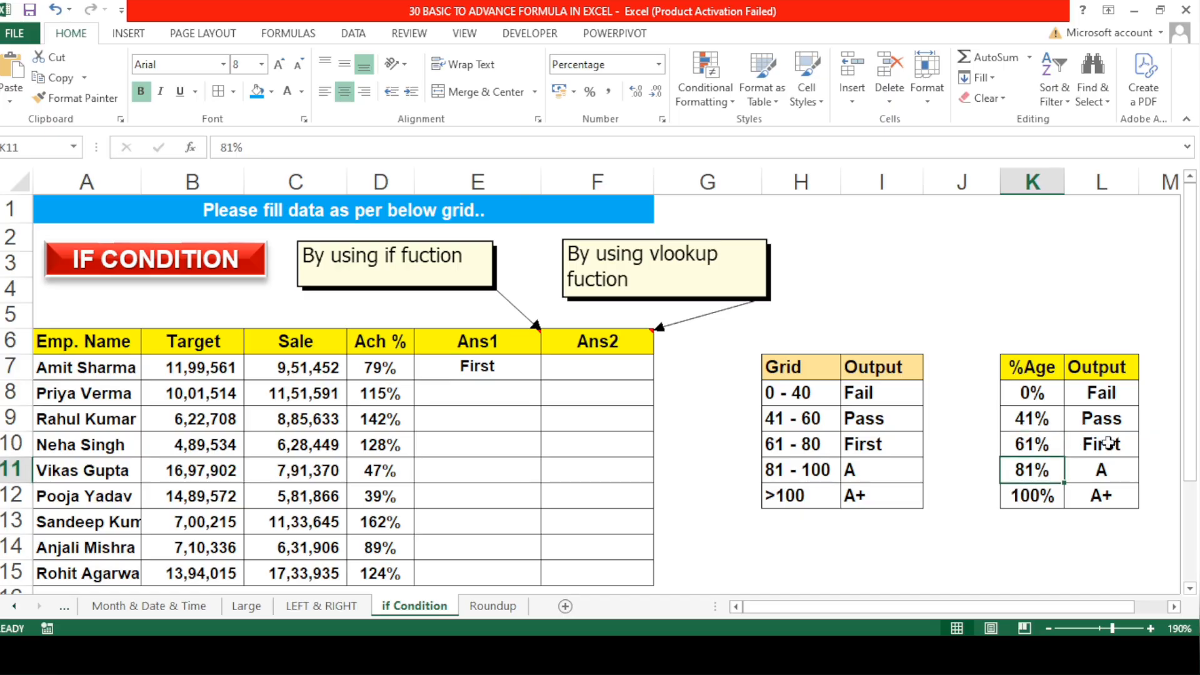
click(1108, 444)
click(1037, 448)
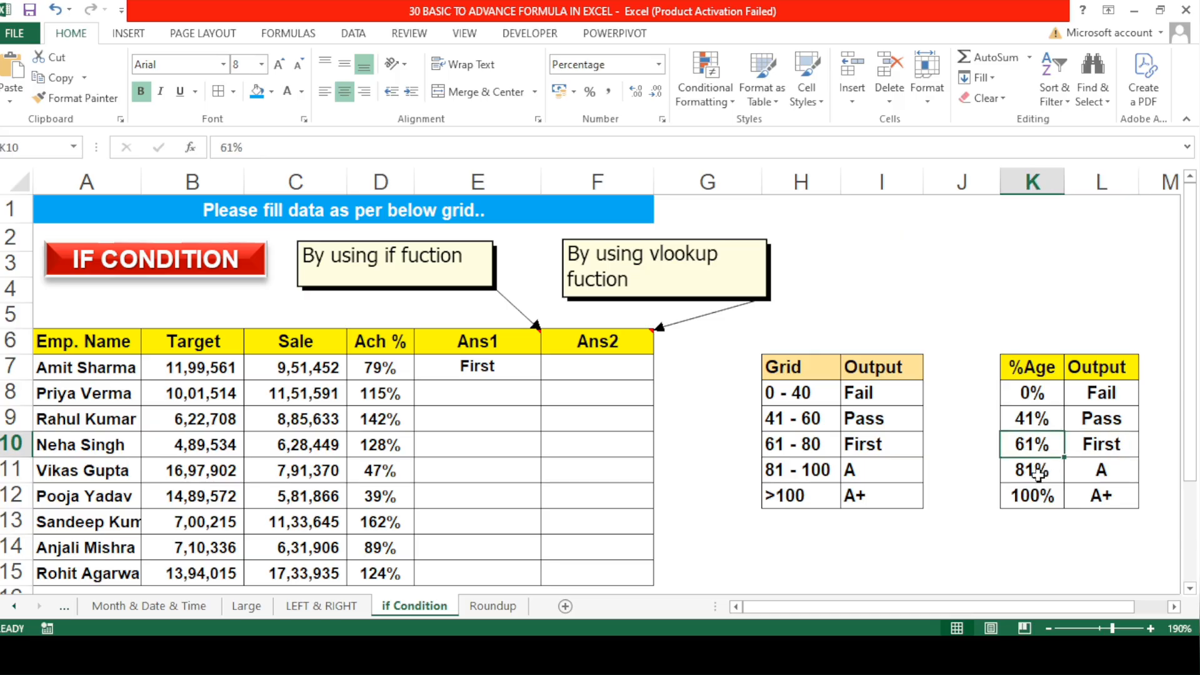
click(1035, 475)
click(1097, 441)
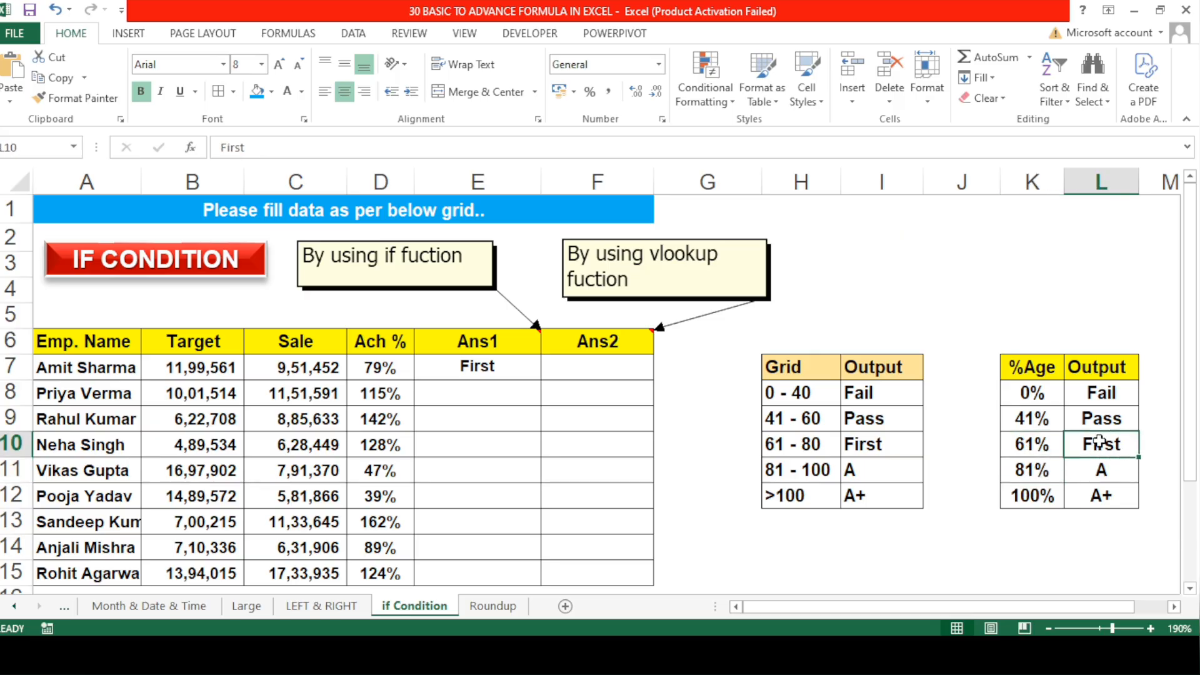
Fill the nested IF formula from E7 down through E15 in the Ans1 column.
click(383, 375)
key(Right)
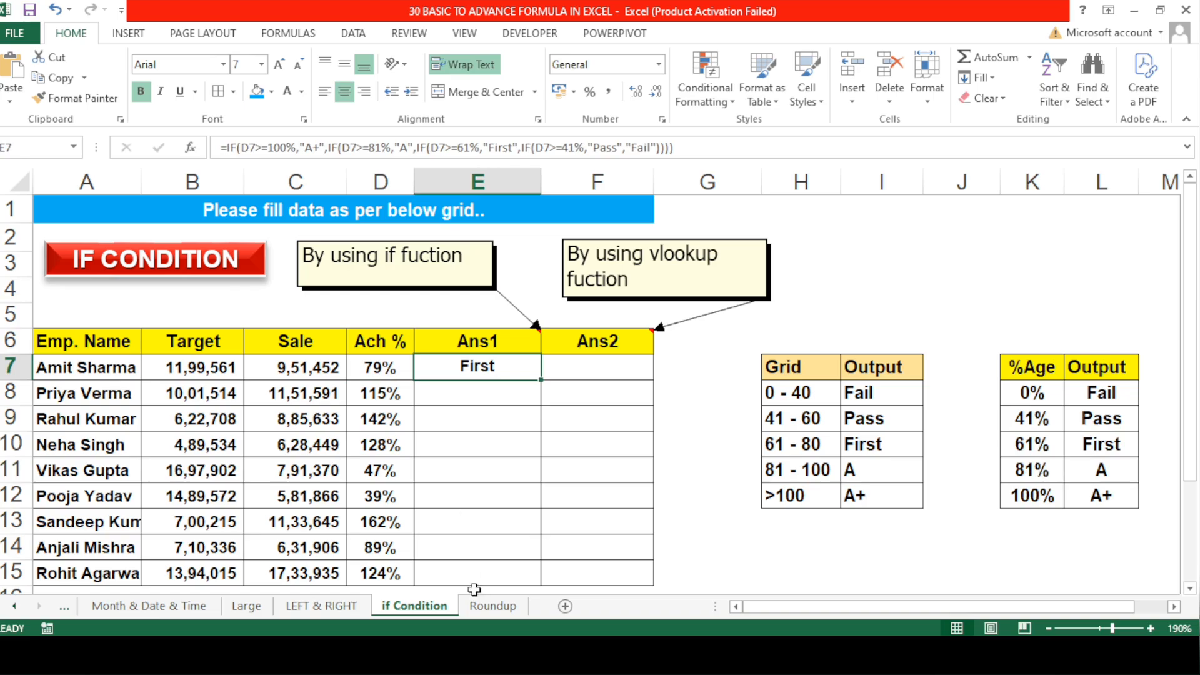
key(shift+Down)
key(shift+Down)
key(shift+Down)
key(shift+Down)
key(shift+Down)
key(shift+Down)
key(shift+Down)
key(shift+Down)
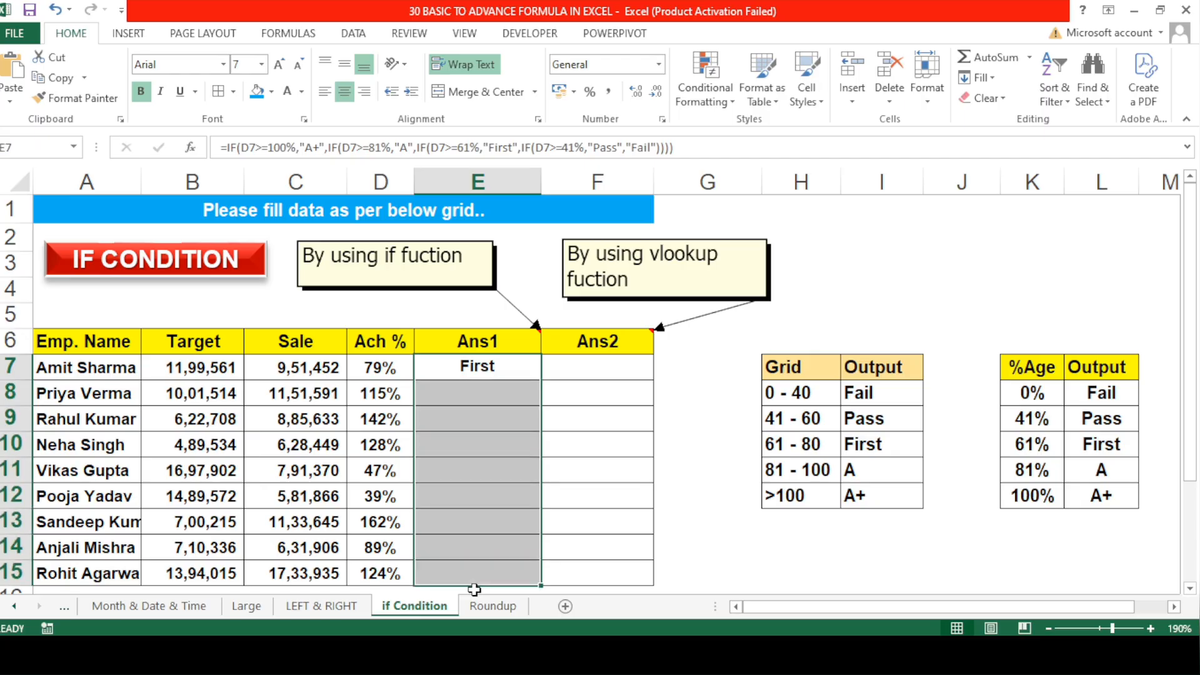
key(ctrl+d)
key(Down)
key(Up)
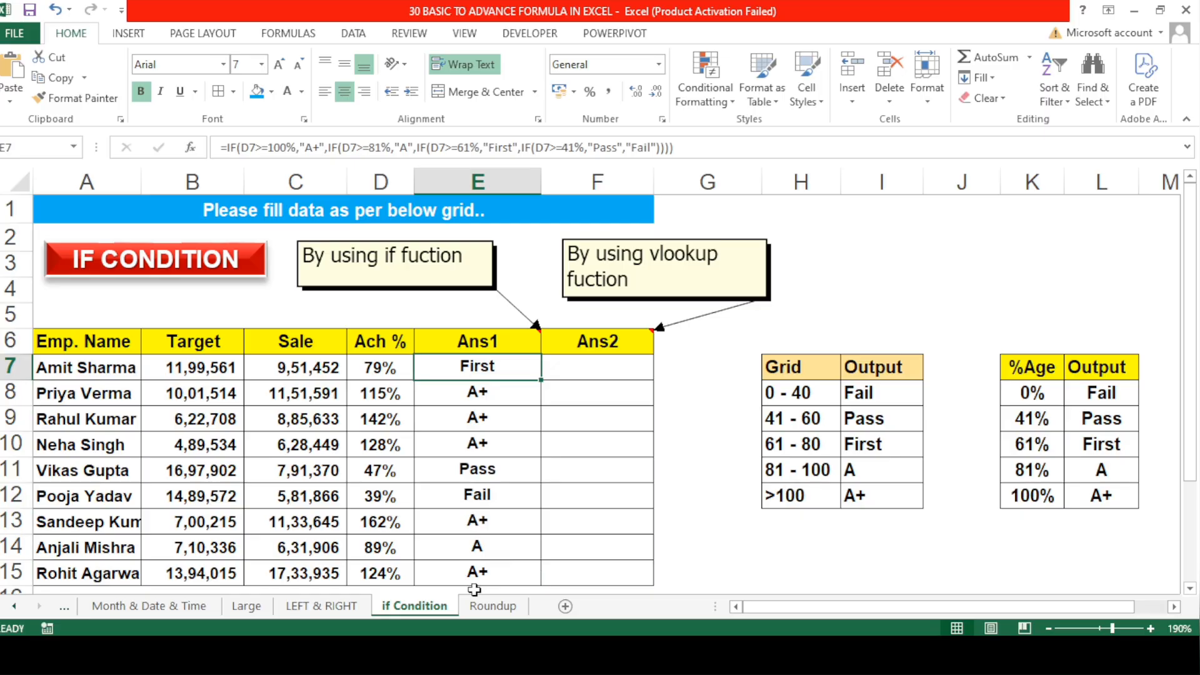
Check the Ans1 grades in rows 7 and 8 against the Ach % values beside them.
key(Down)
key(Left)
key(Up)
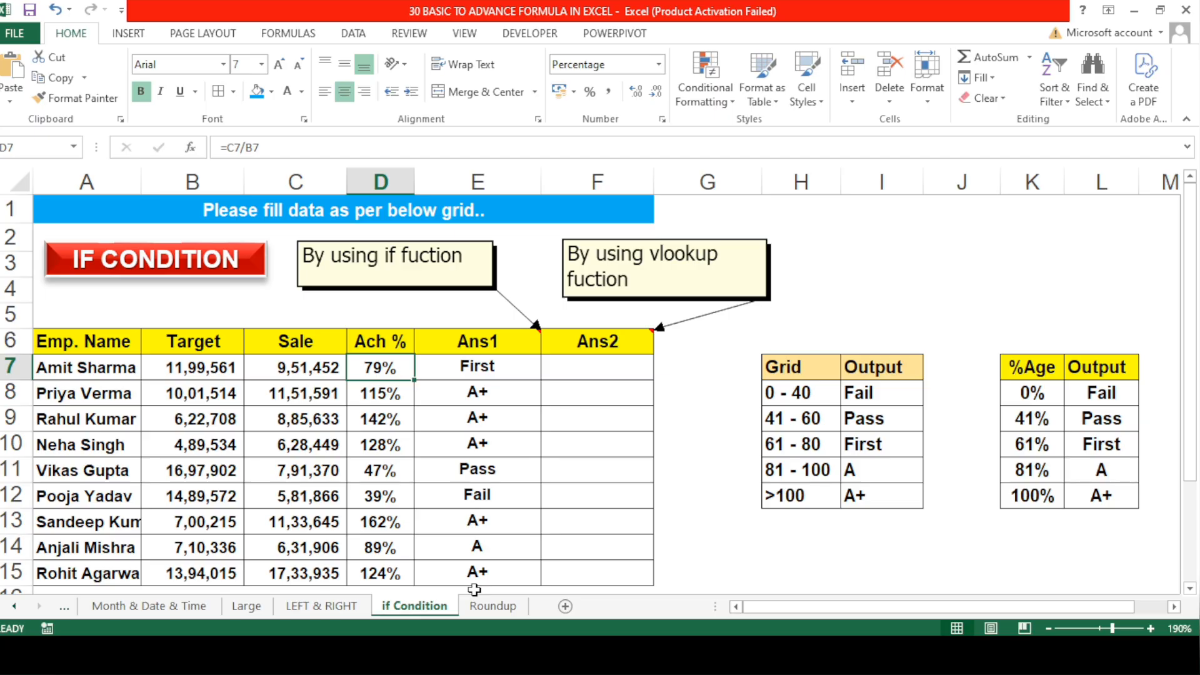
key(Down)
key(Right)
key(Left)
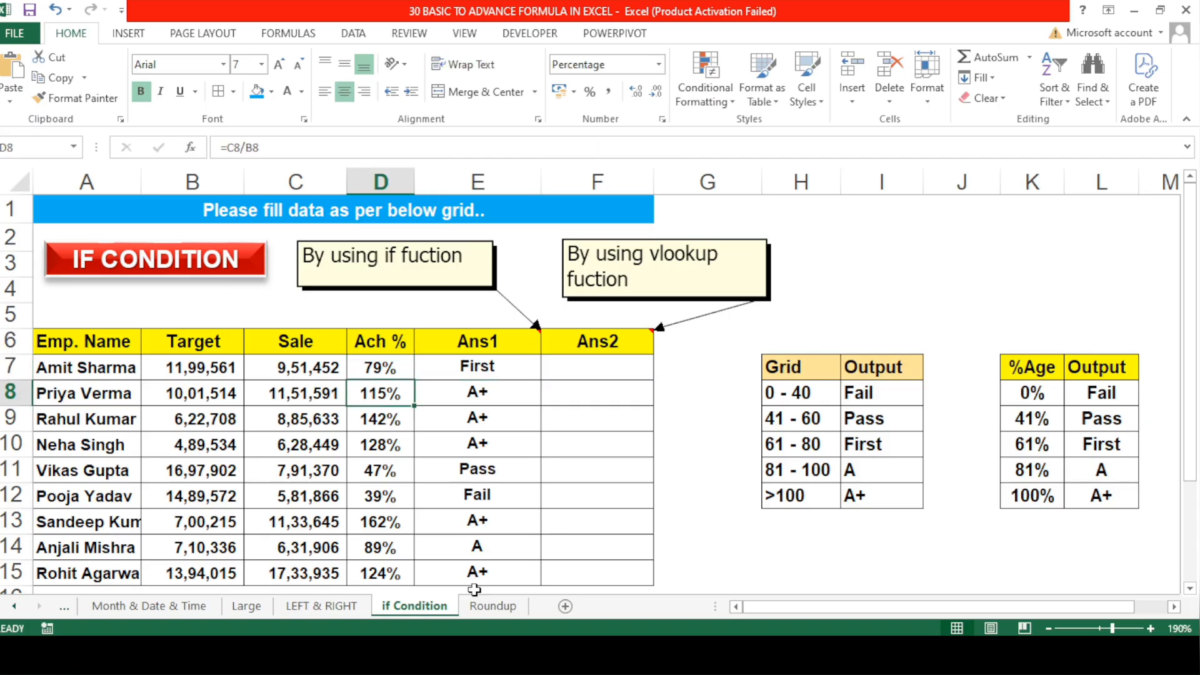
key(Right)
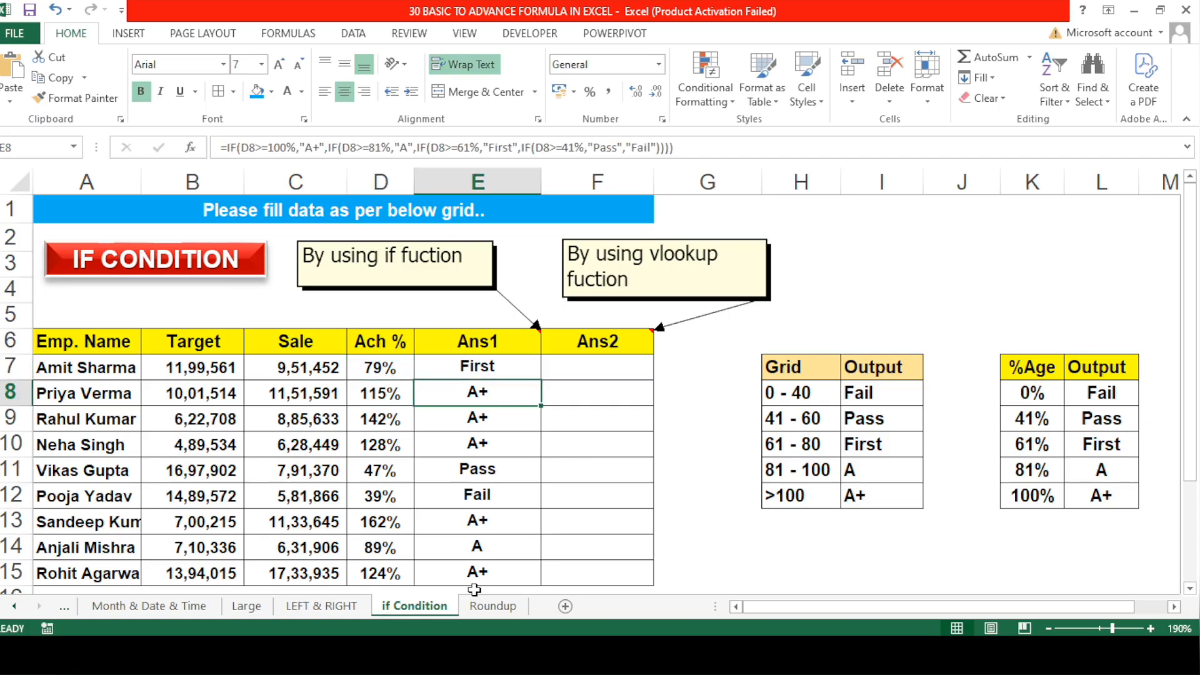
Check the Ach % and Ans1 grade in row 11 against the 41% and 61% thresholds in the lookup table.
key(Left)
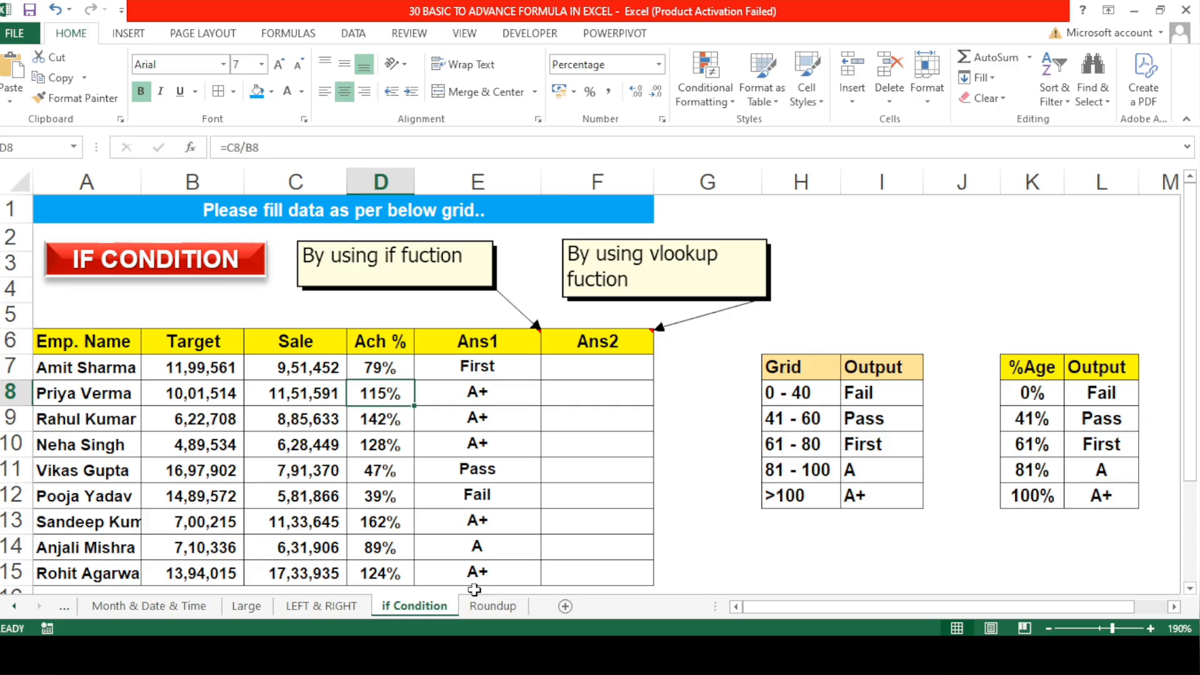
key(Down)
key(Down)
key(Down)
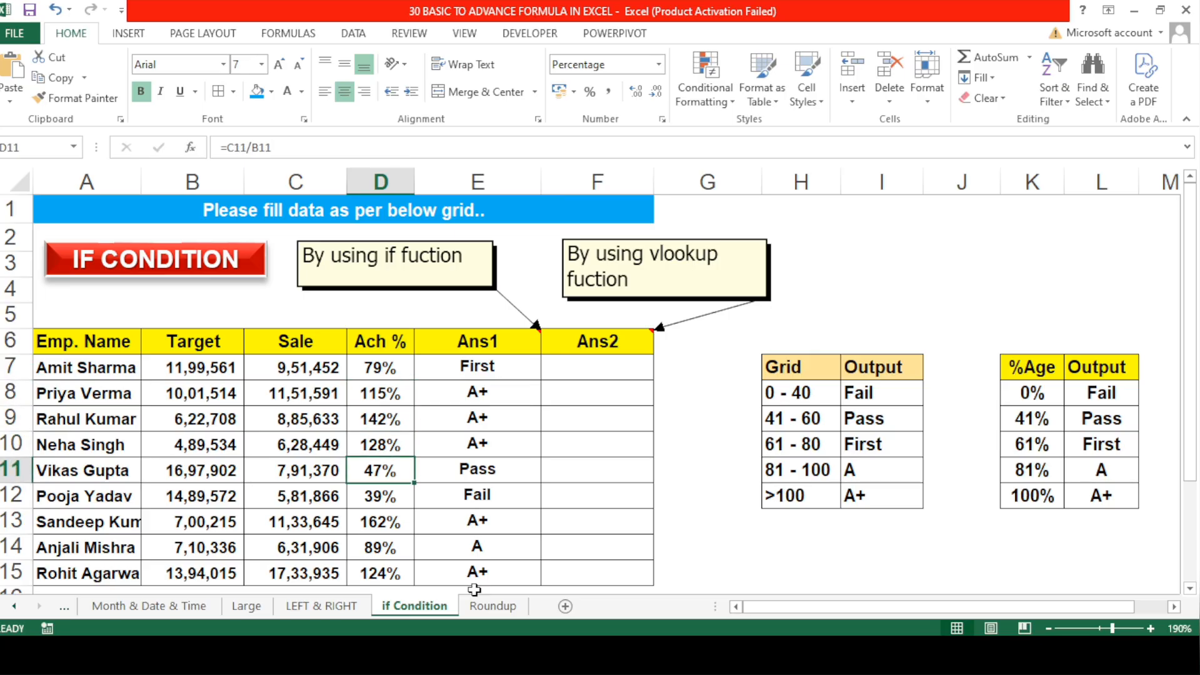
key(Right)
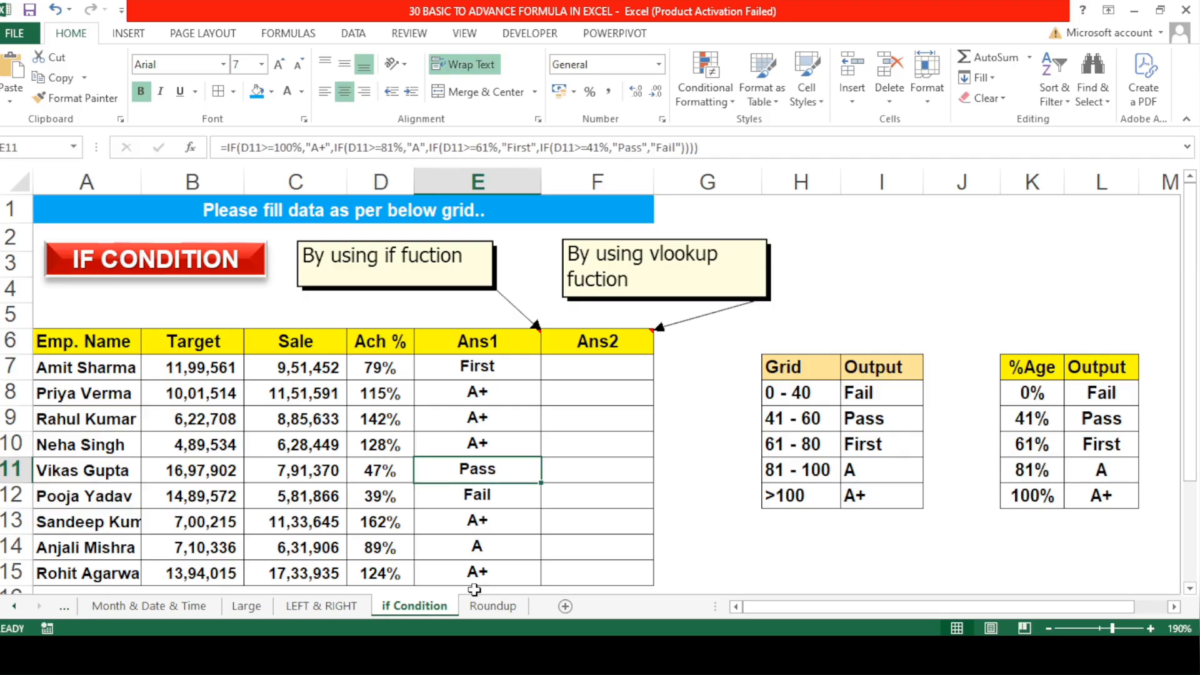
key(Left)
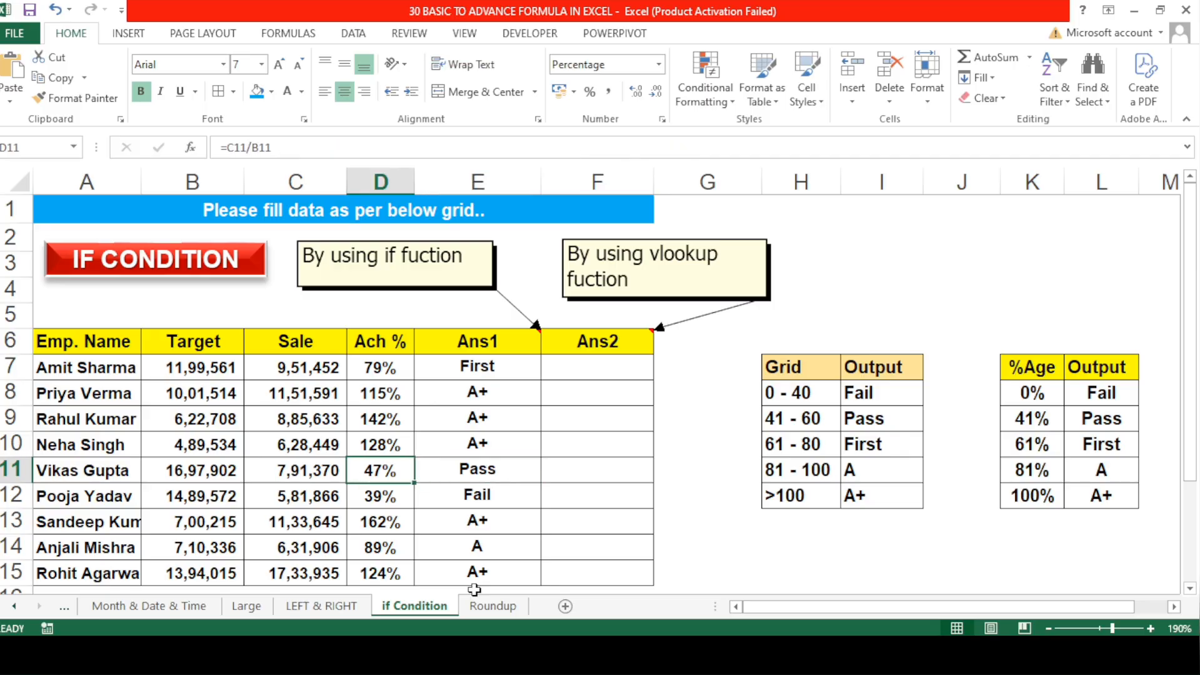
key(Right)
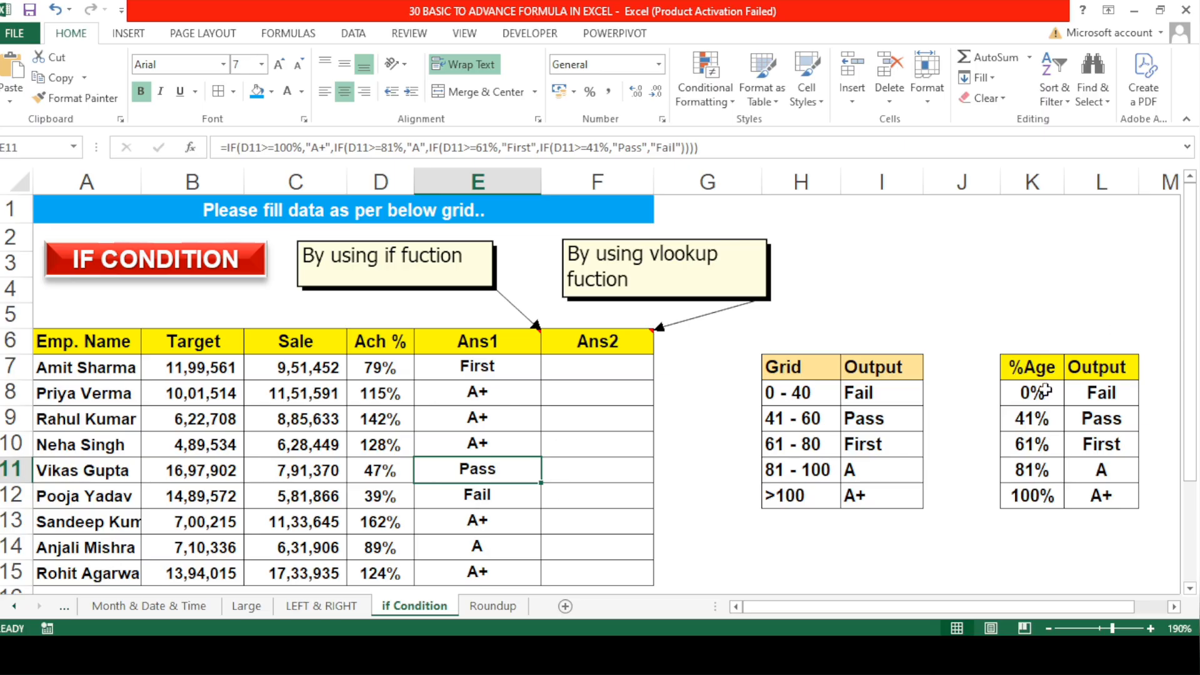
click(1038, 416)
click(1032, 447)
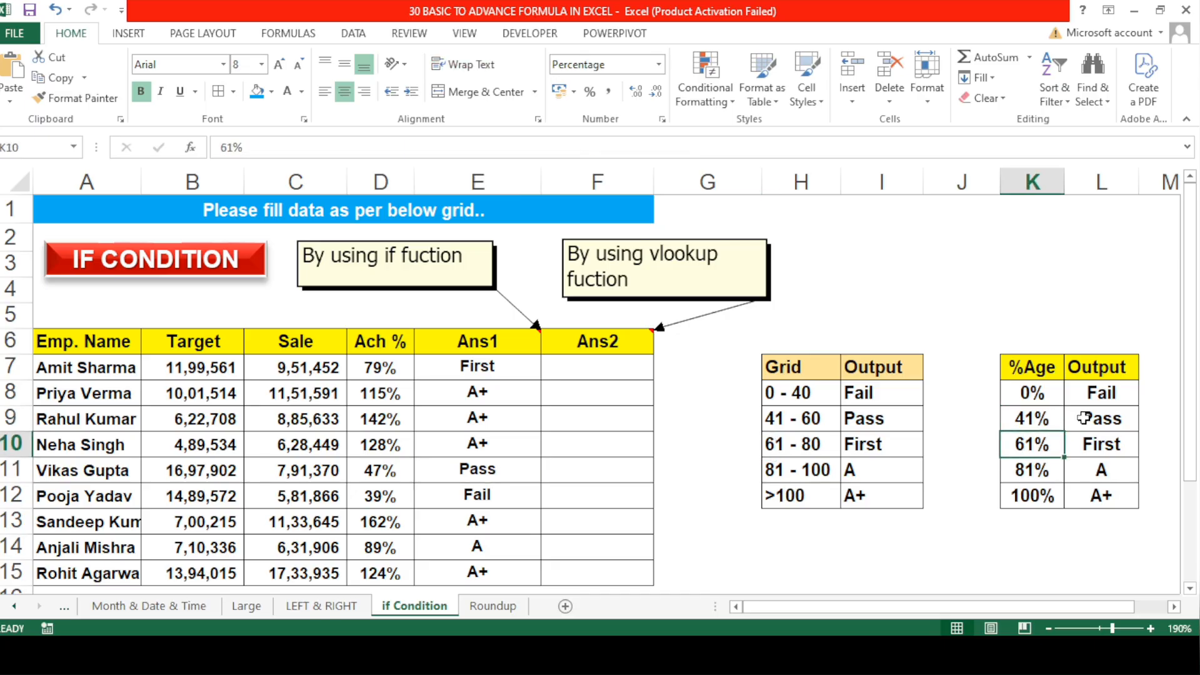
click(1085, 418)
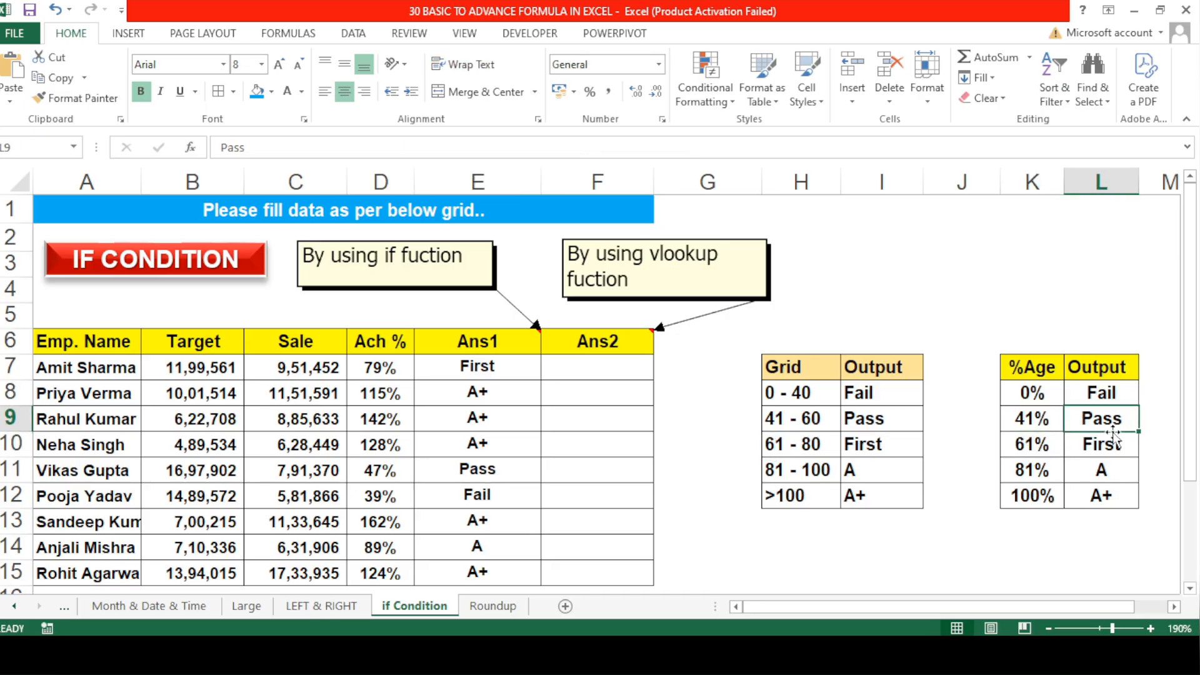
Check the Ach % and Ans1 grade in row 13 against the 100% threshold and its output in the lookup table.
click(454, 522)
click(385, 524)
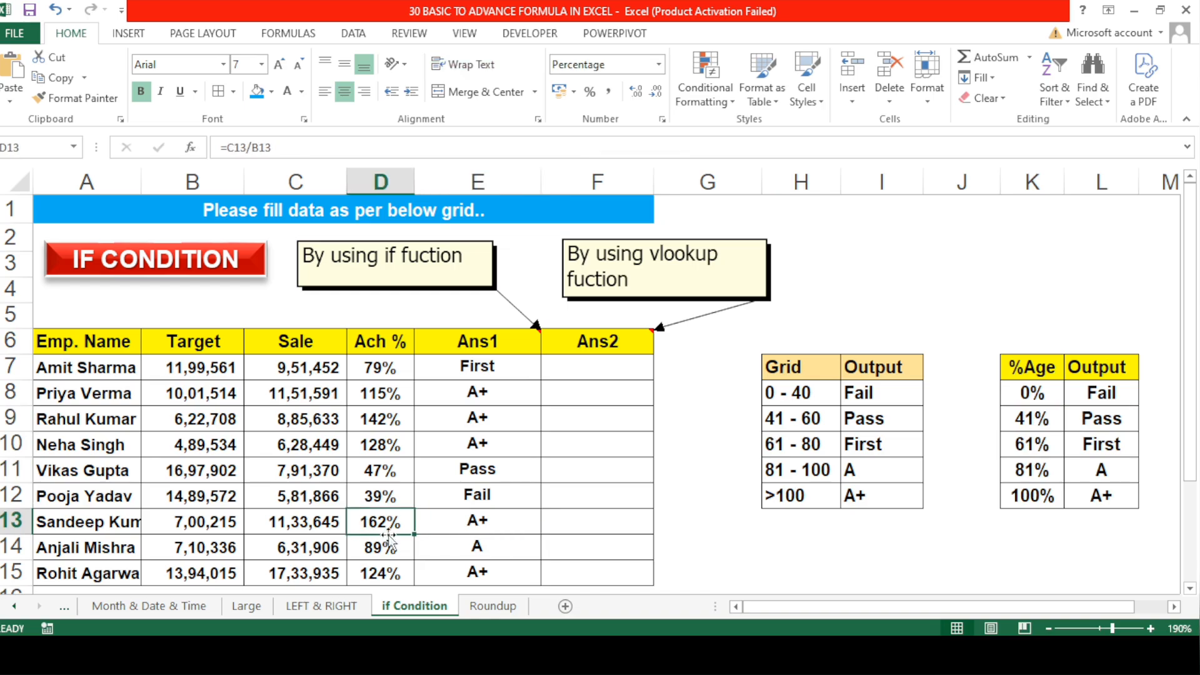
click(1033, 497)
click(1100, 497)
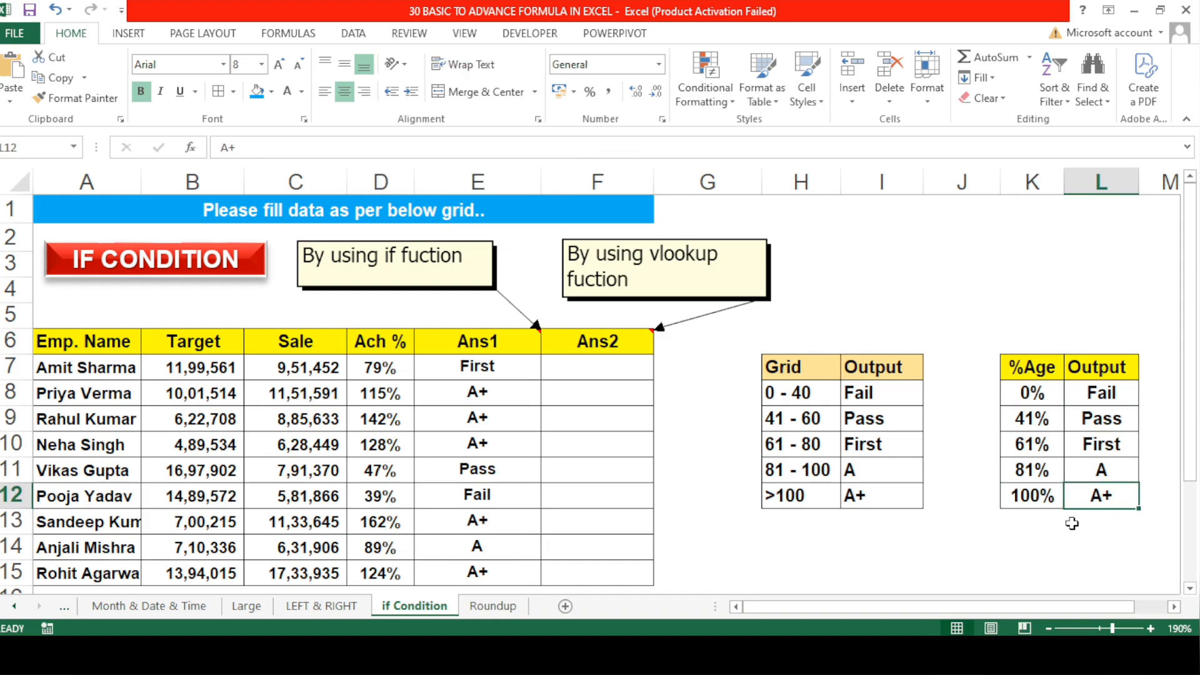
click(513, 531)
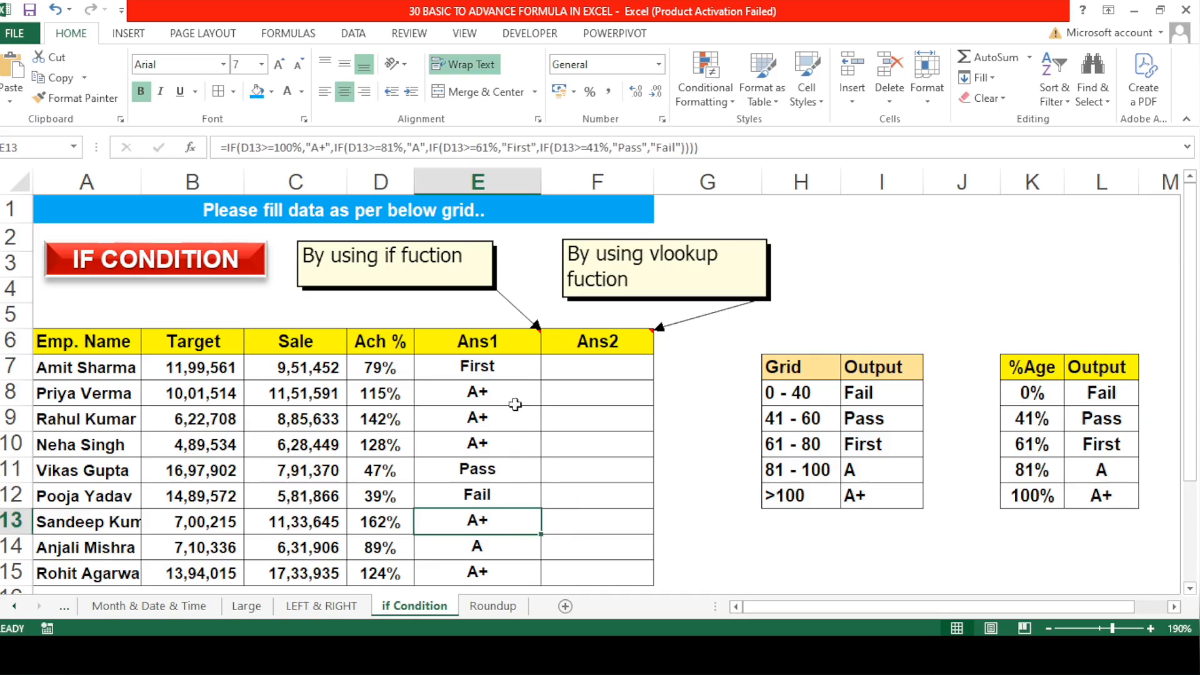
Start a VLOOKUP formula in F7 under Ans2 with the Ach % cell D7 as the lookup value.
click(509, 359)
click(615, 366)
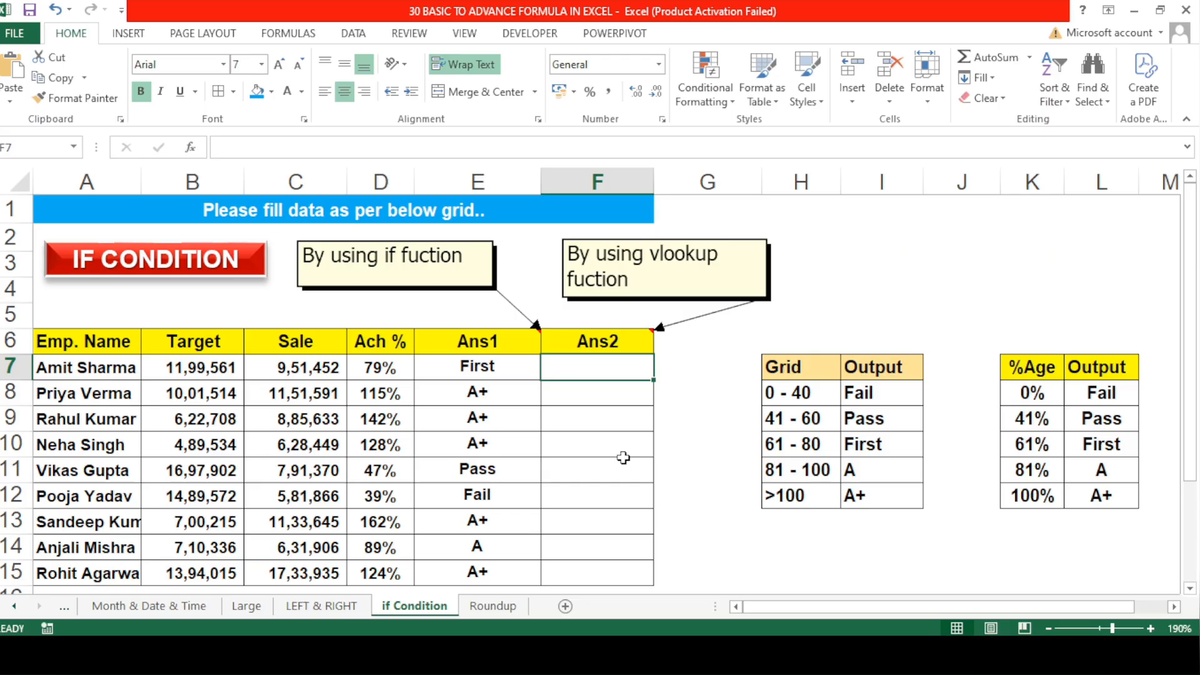
text(=)
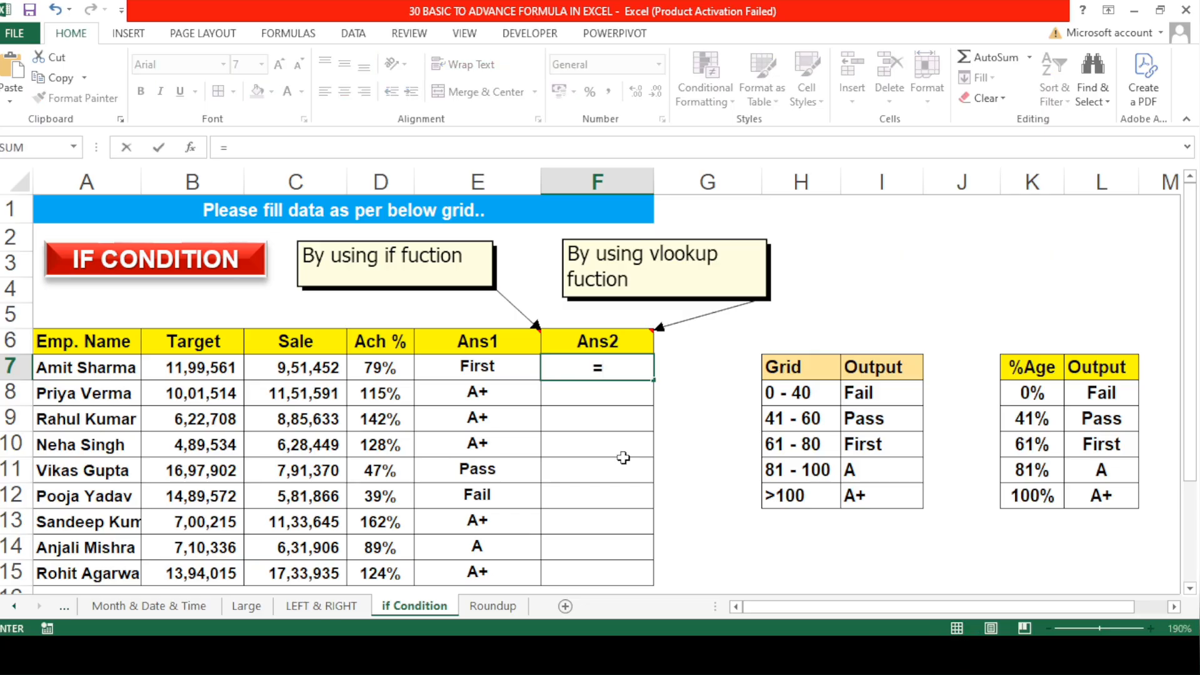
text(vl)
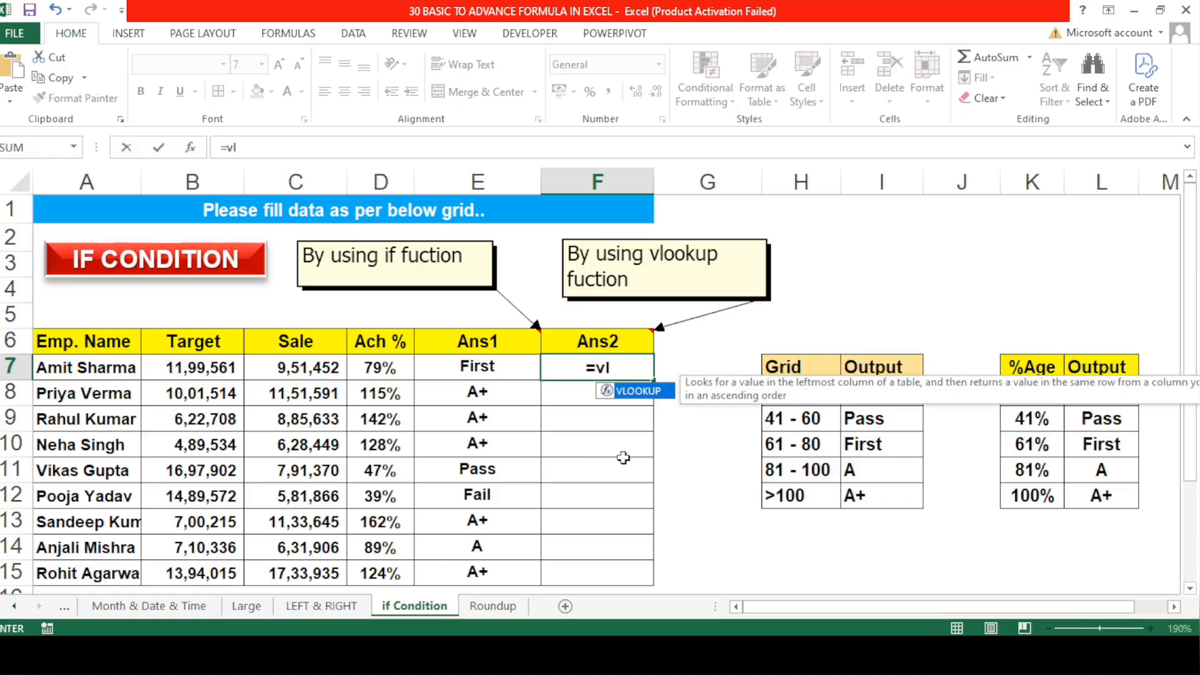
key(Tab)
key(Left)
key(Left)
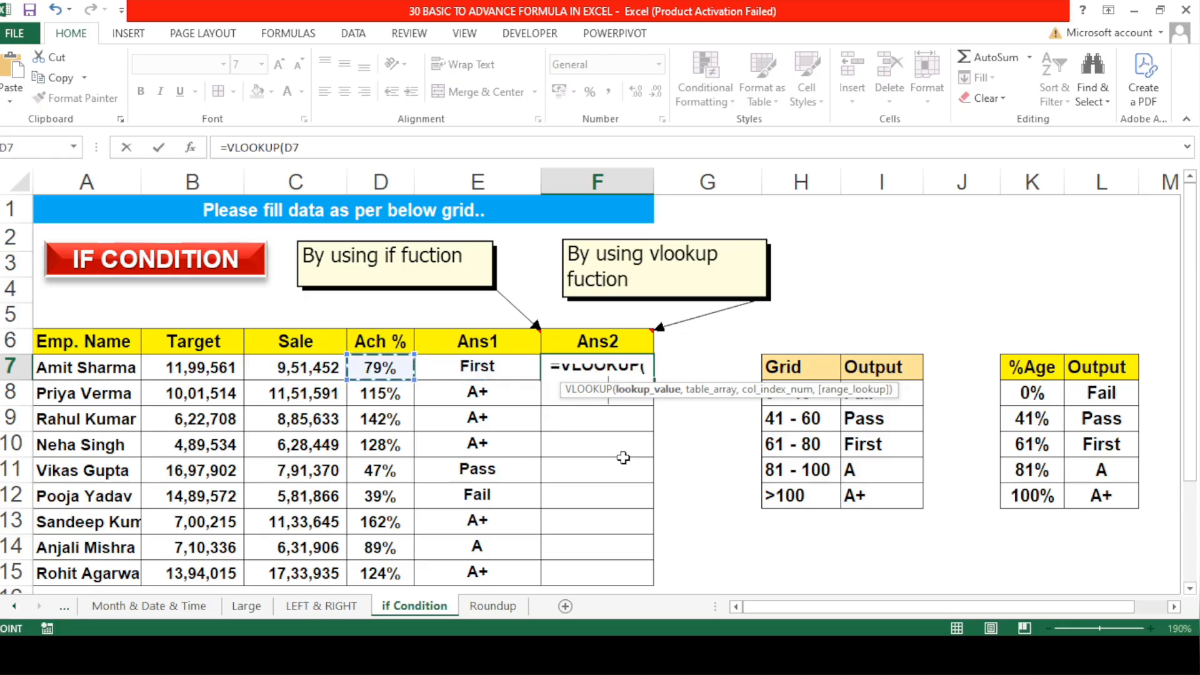
text(,)
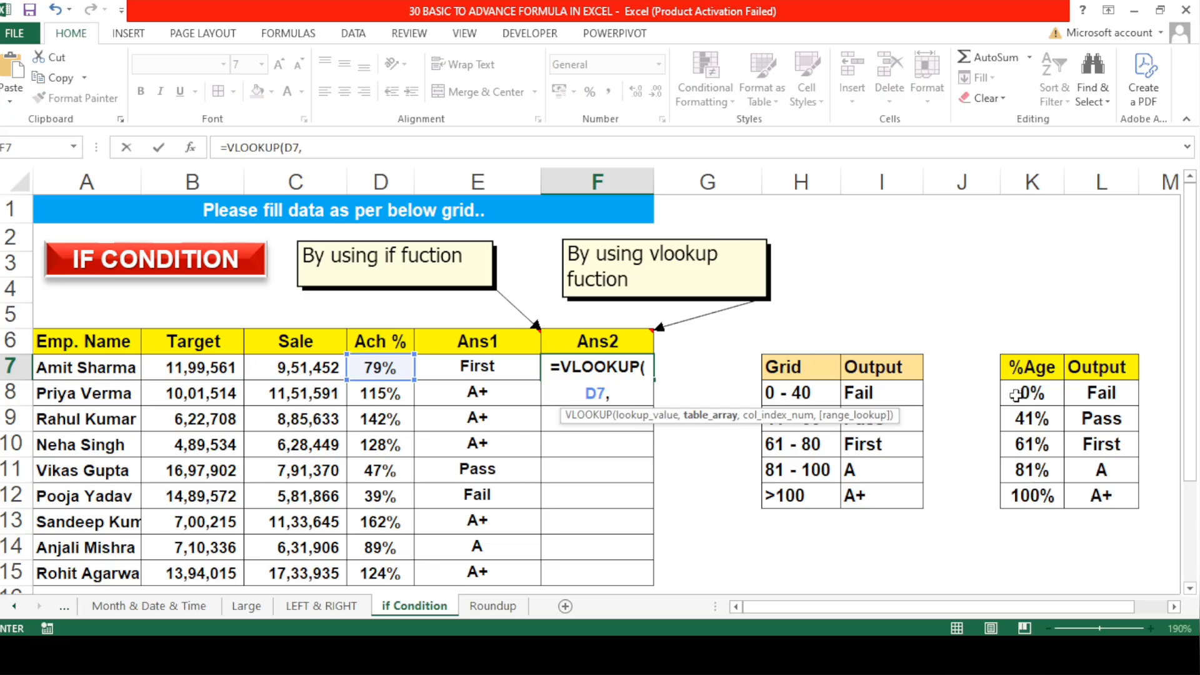
Set the VLOOKUP's table array to the %Age and Output table as the absolute range $K$7:$L$12.
drag(1019, 367, 1116, 508)
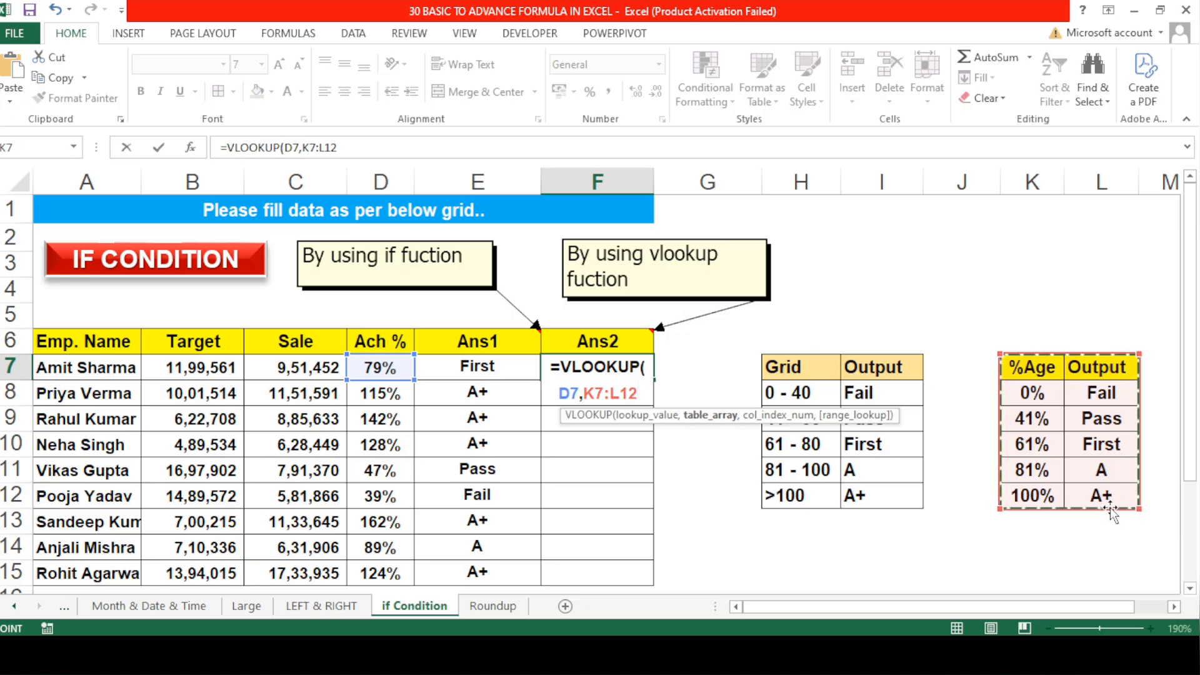
key(F4)
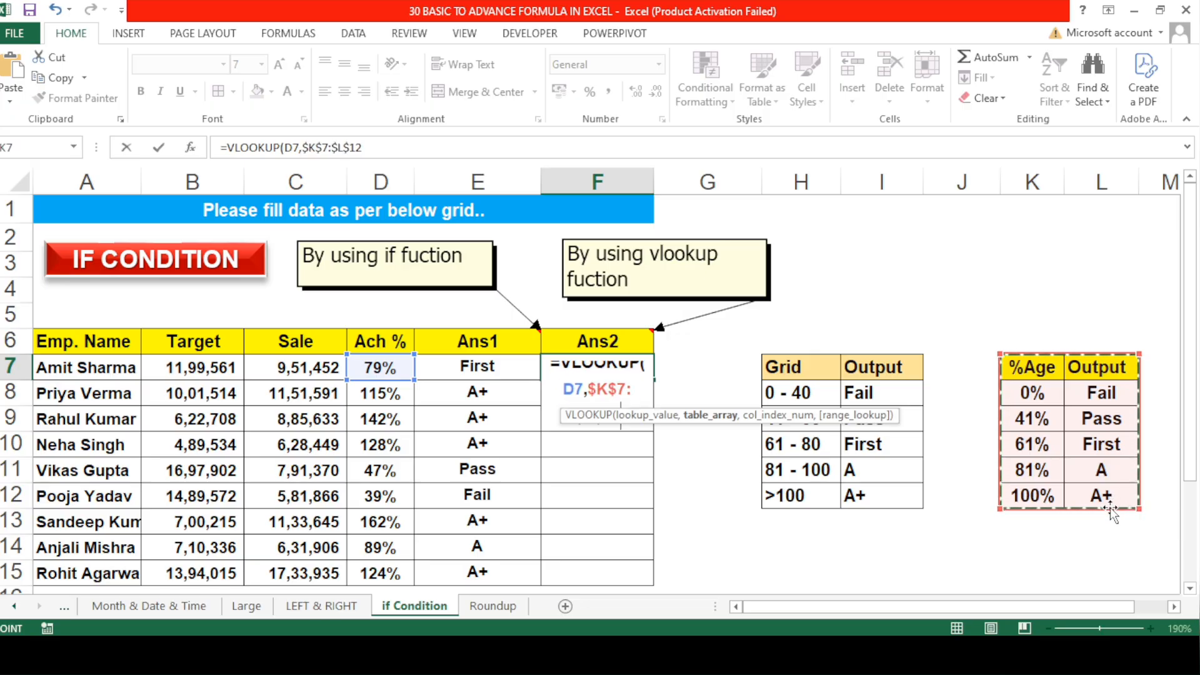
text(,)
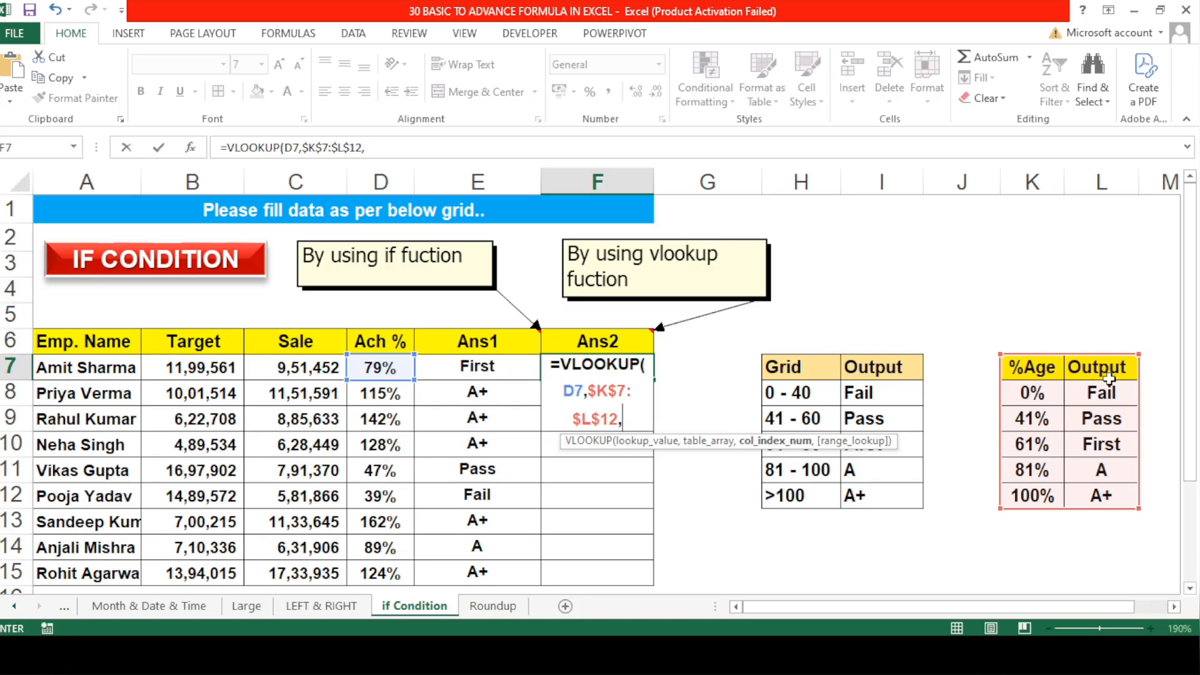
Complete the VLOOKUP with column index 2 and TRUE for approximate match, and enter the formula in F7.
text(2,)
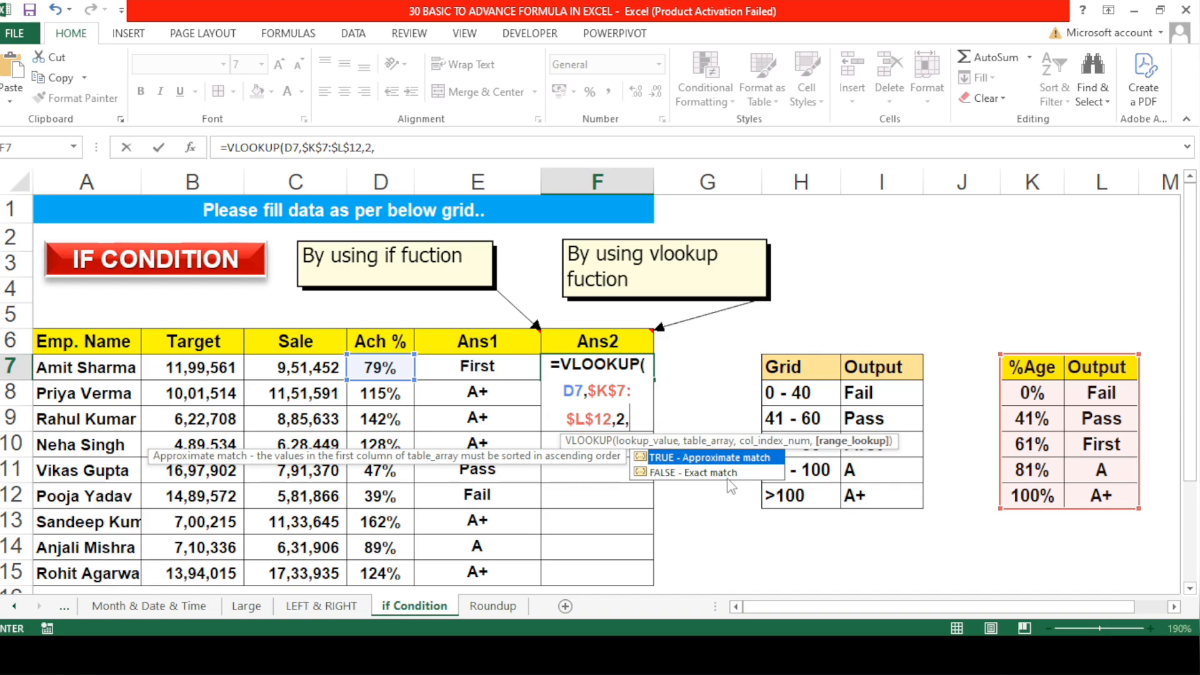
key(Tab)
text())
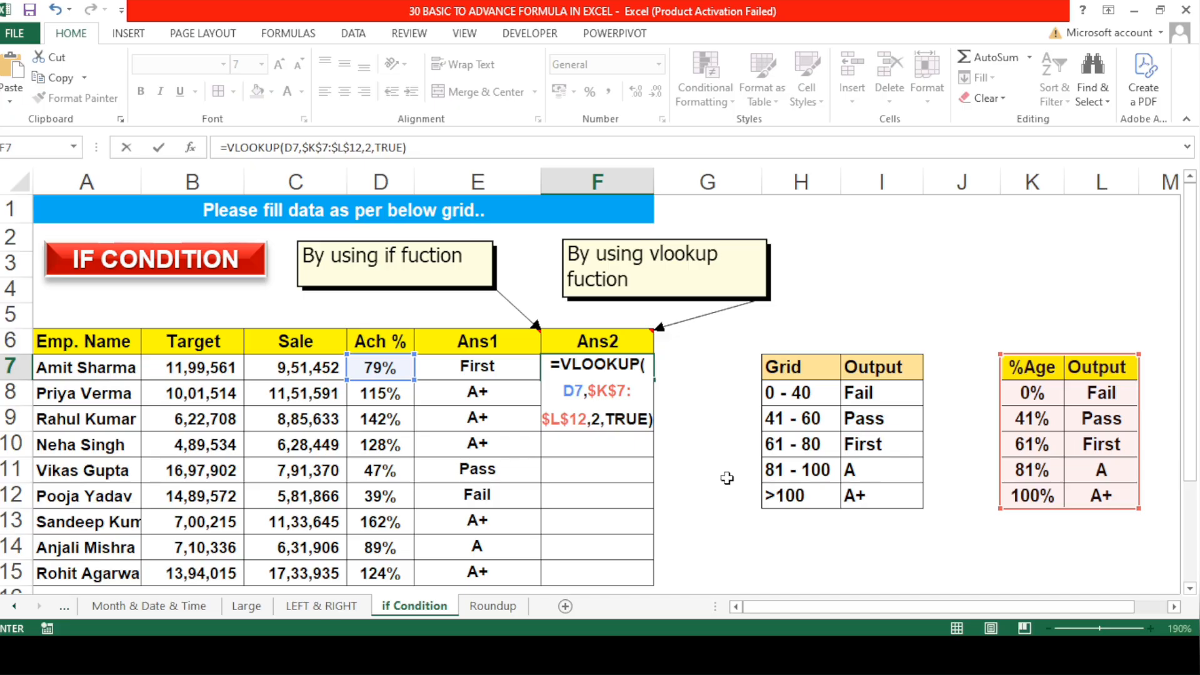
key(Return)
Fill the VLOOKUP formula from F7 down through F15 in the Ans2 column.
key(Up)
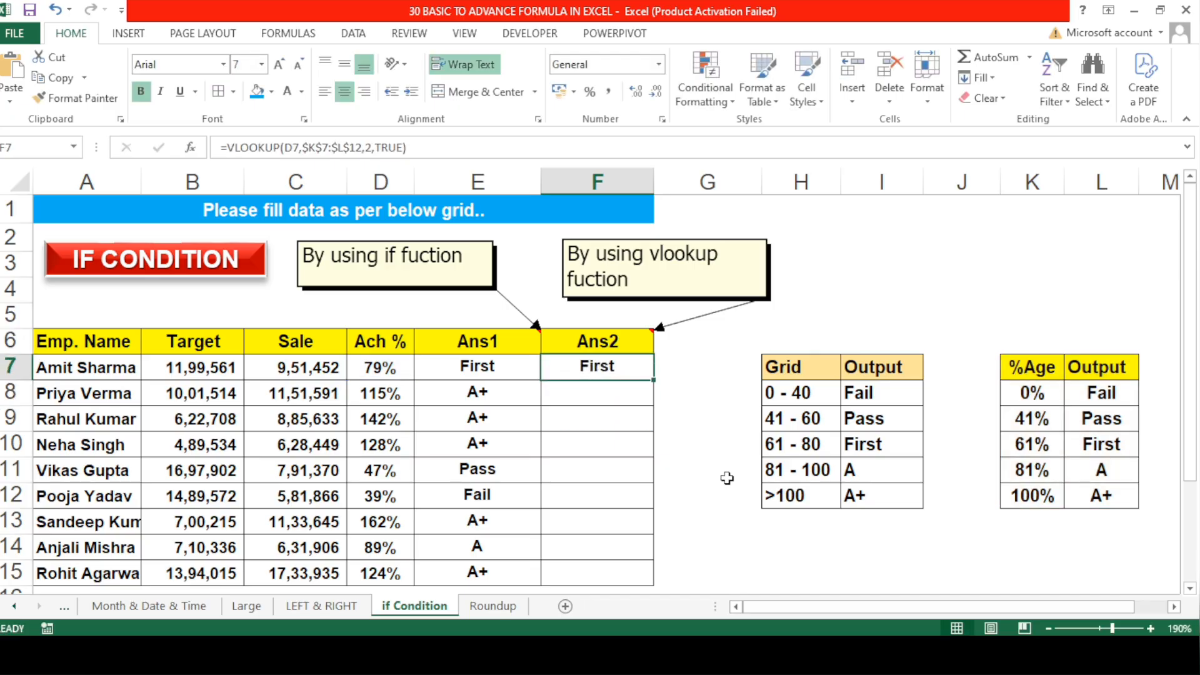
key(shift+Down)
key(shift+Down)
key(shift+Down)
key(shift+Down)
key(shift+Down)
key(shift+Down)
key(shift+Down)
key(shift+Down)
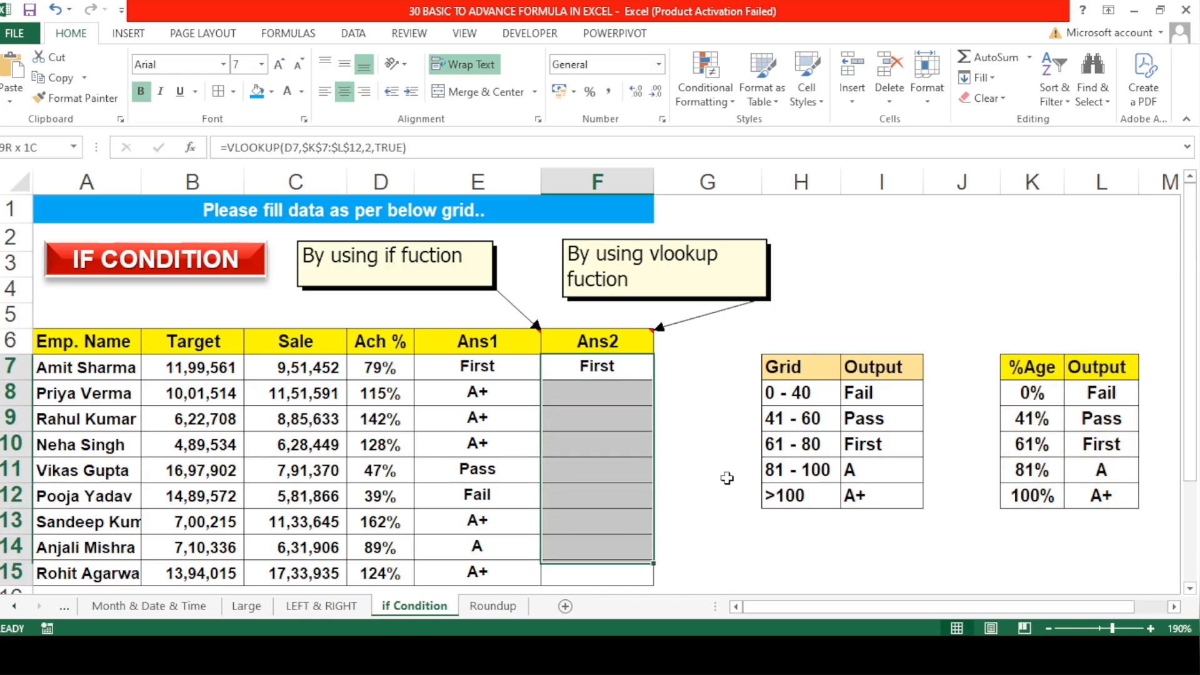
key(ctrl+d)
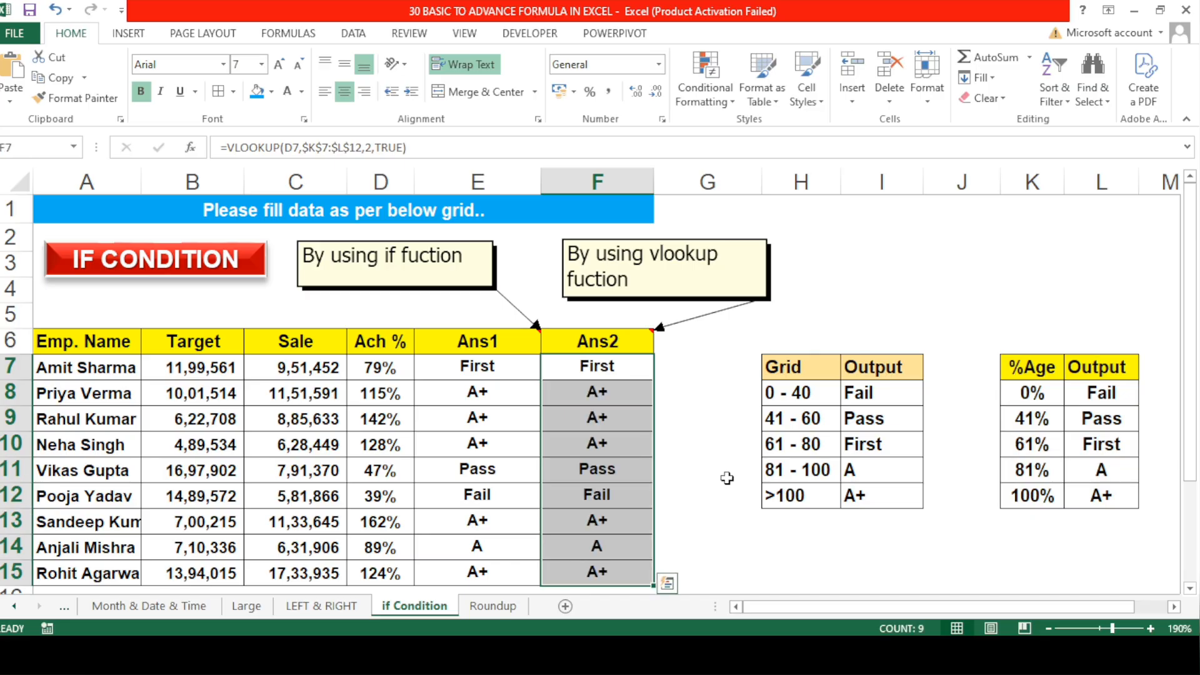
Compare the Ans1 and Ans2 grades and their formulas in rows 7 and 8.
key(Down)
key(Left)
key(Up)
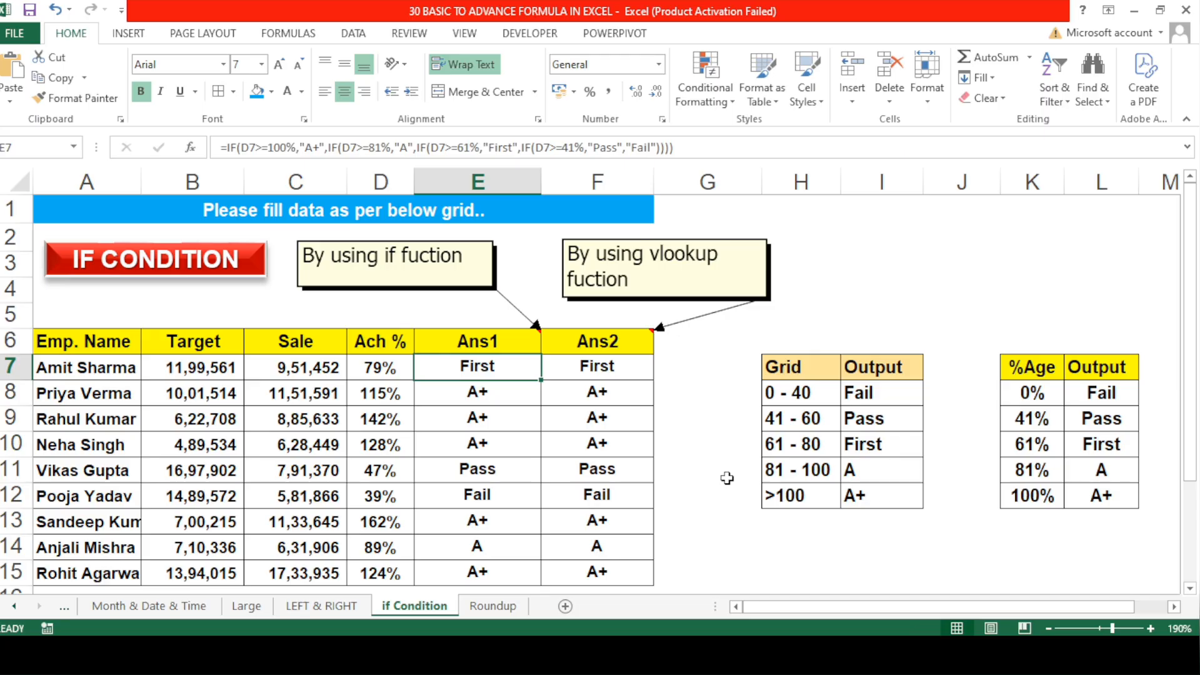
key(shift+Right)
key(Down)
key(Right)
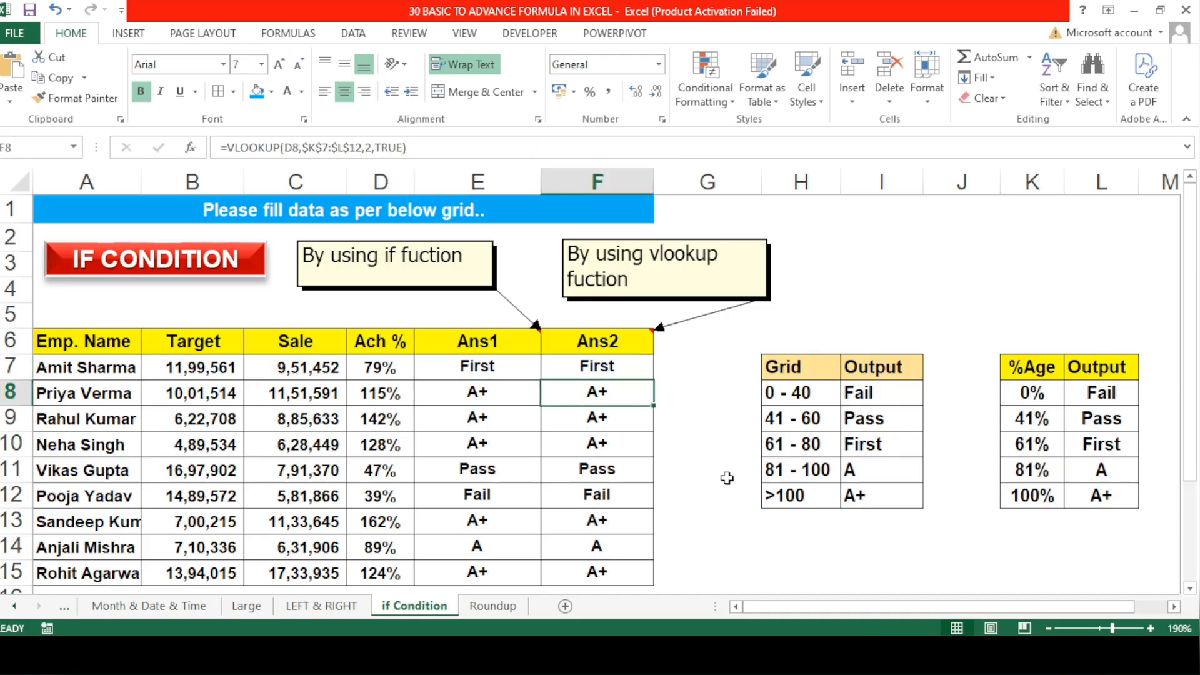
key(Left)
key(Right)
Review the VLOOKUP grades down the Ans2 column and compare them with the IF formula in E7.
key(shift+Down)
key(shift+Up)
key(Down)
key(Down)
key(Down)
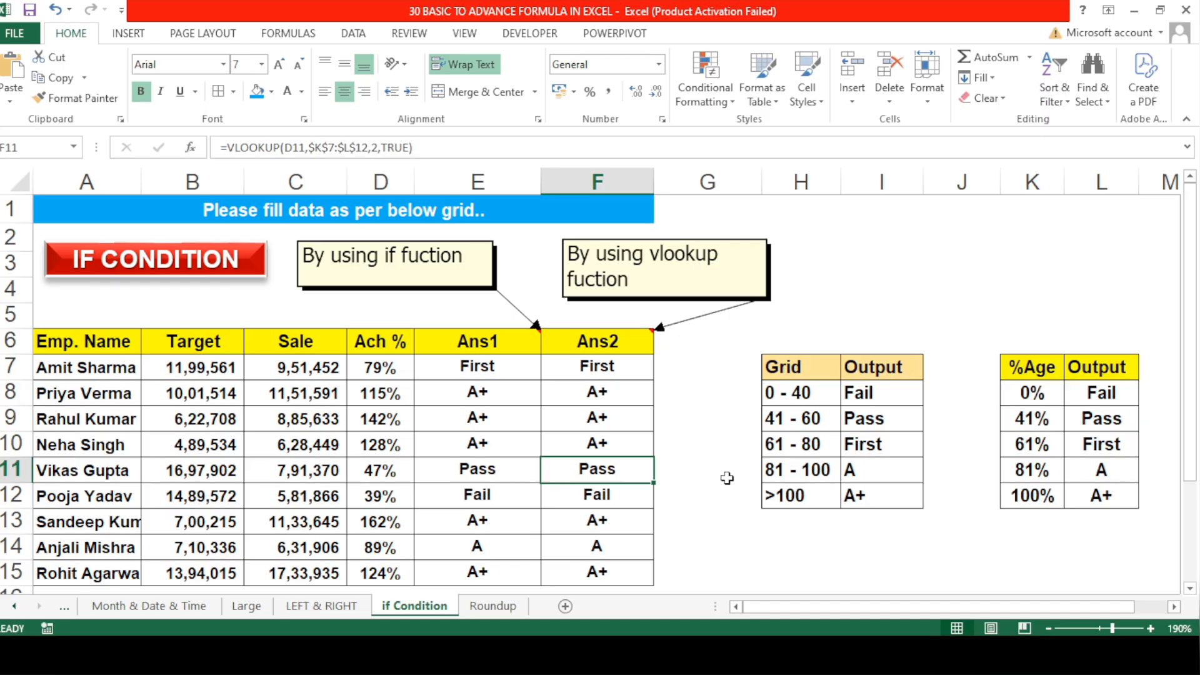
key(Up)
key(Up)
key(Up)
key(Up)
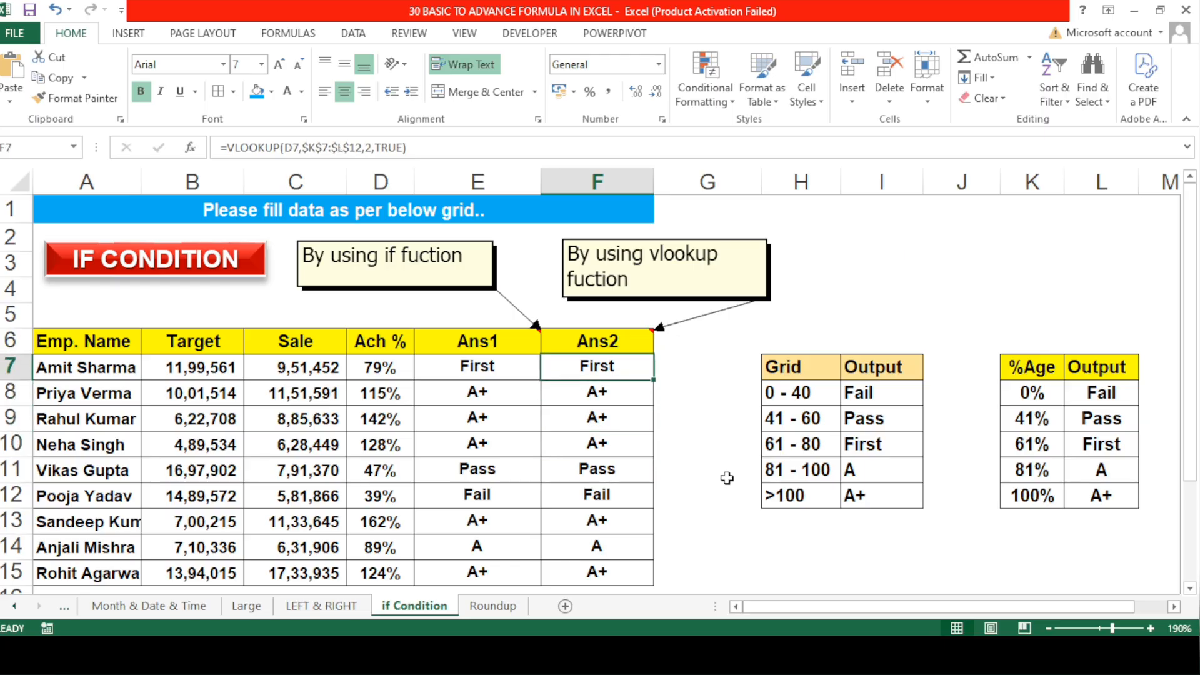
key(Down)
key(Up)
click(626, 529)
click(484, 375)
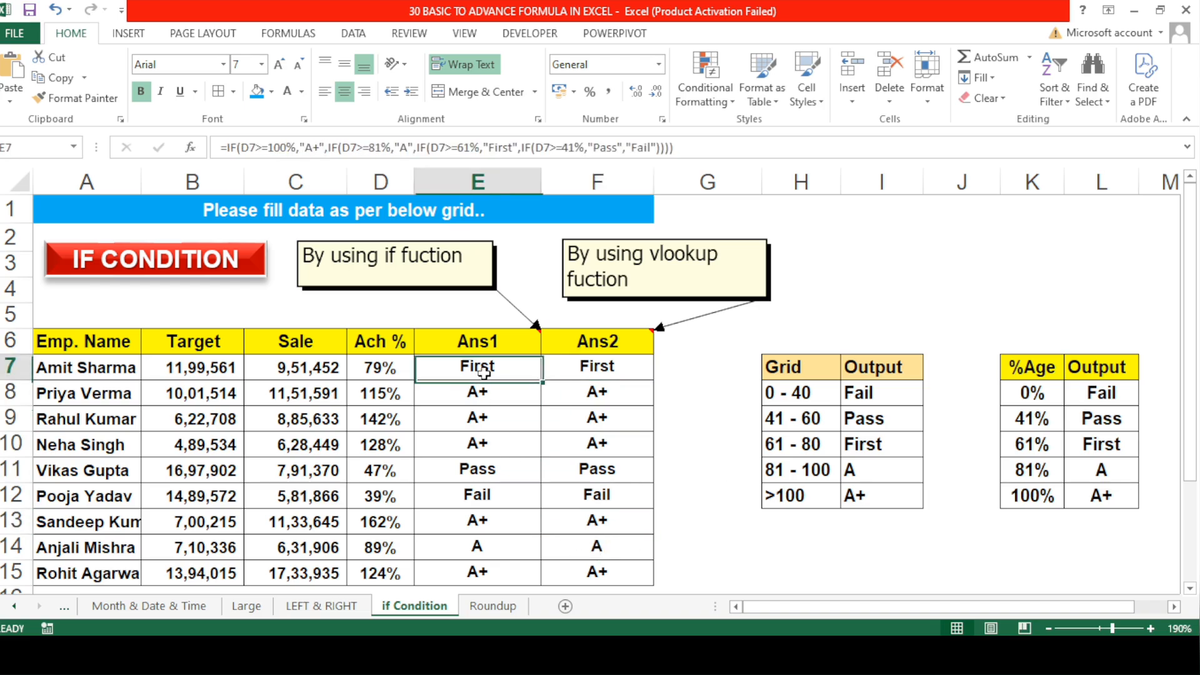